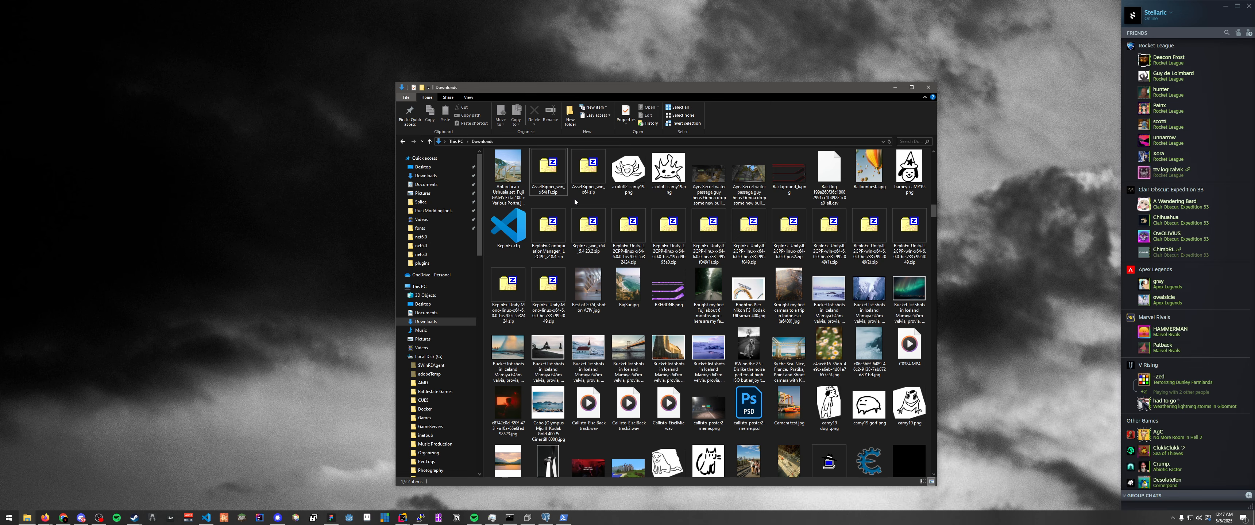
# Step: Locate and select the AssetRipper_win_x64.zip archive in the Downloads folder
pyautogui.scroll(3, 575, 202)
pyautogui.scroll(-3, 585, 217)
pyautogui.click(585, 217)
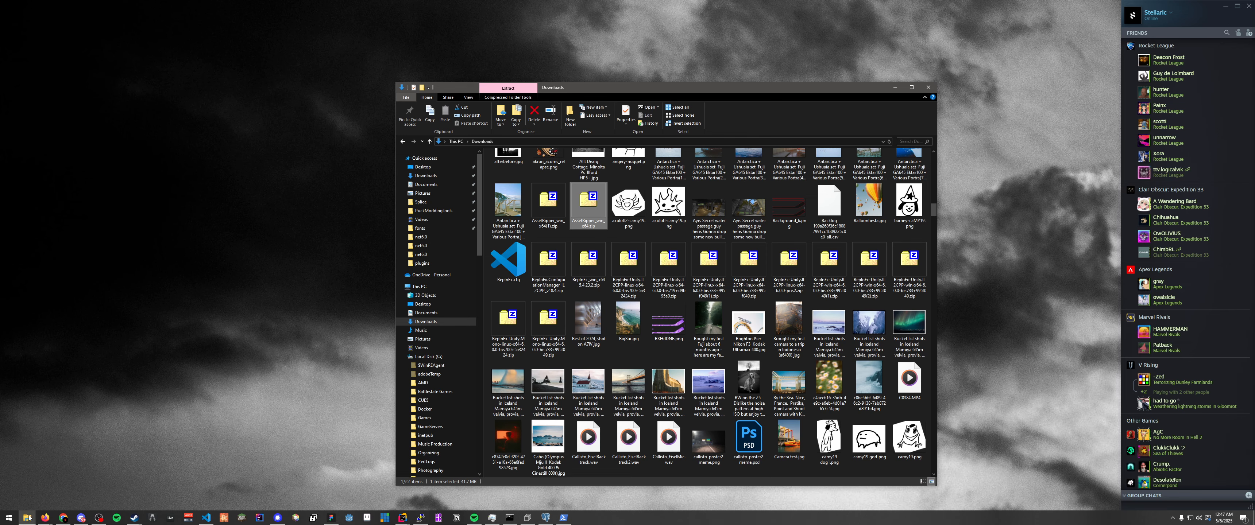
# Step: Switch to Firefox, find the AssetRipper GitHub repository with "asset ripper" in a new tab, and view the 1.2.2 release's download files
pyautogui.click(46, 519)
pyautogui.click(276, 488)
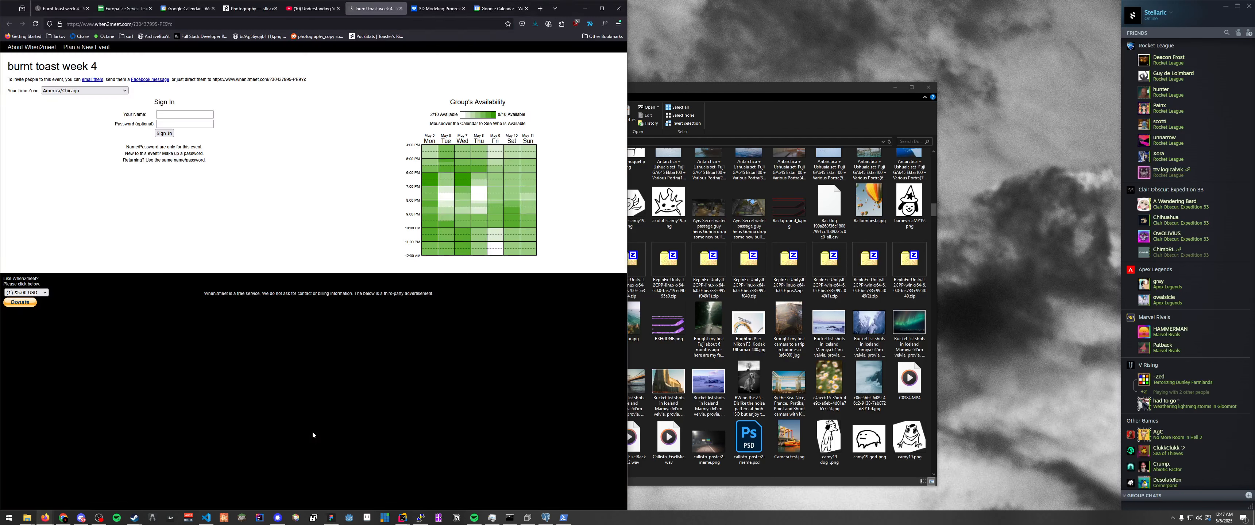
pyautogui.hotkey('ctrl', 't')
pyautogui.write('asset ripper')
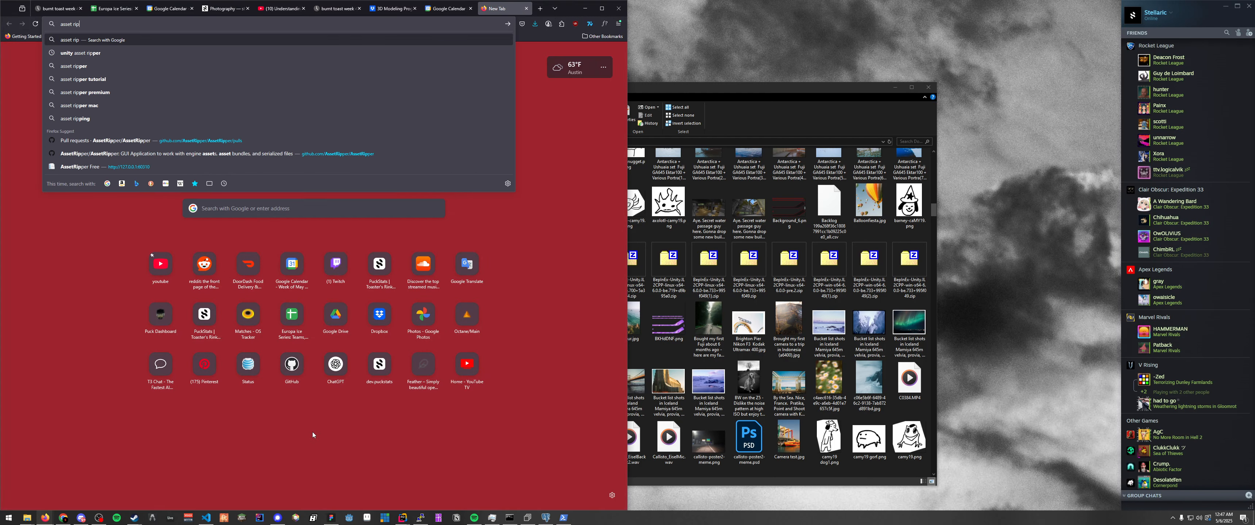
pyautogui.press('Down')
pyautogui.press('Down')
pyautogui.press('Down')
pyautogui.press('Down')
pyautogui.press('Down')
pyautogui.press('Down')
pyautogui.press('Down')
pyautogui.press('Down')
pyautogui.press('Return')
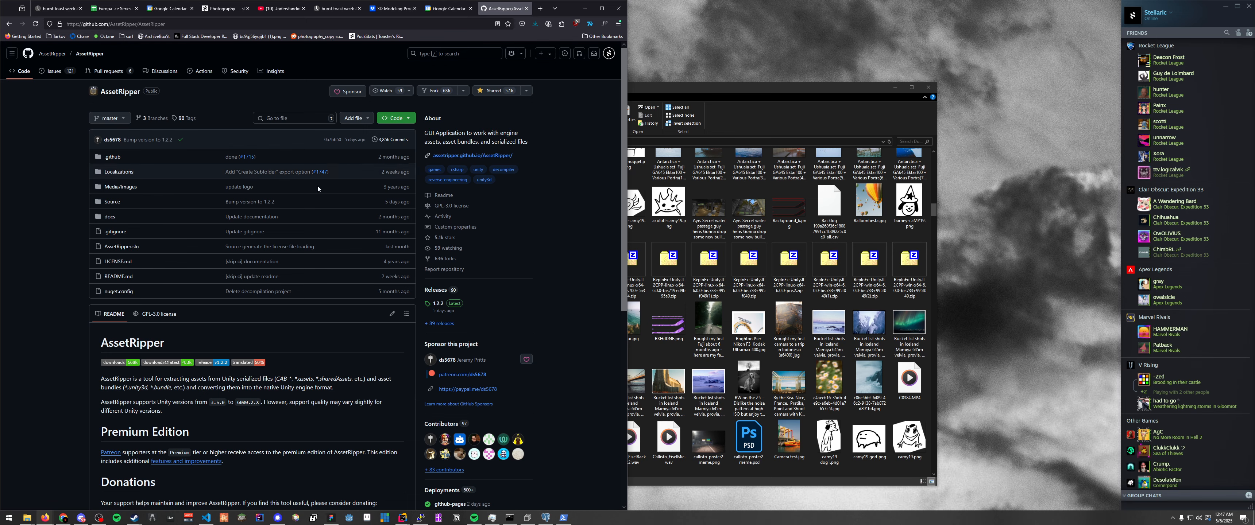
pyautogui.click(435, 290)
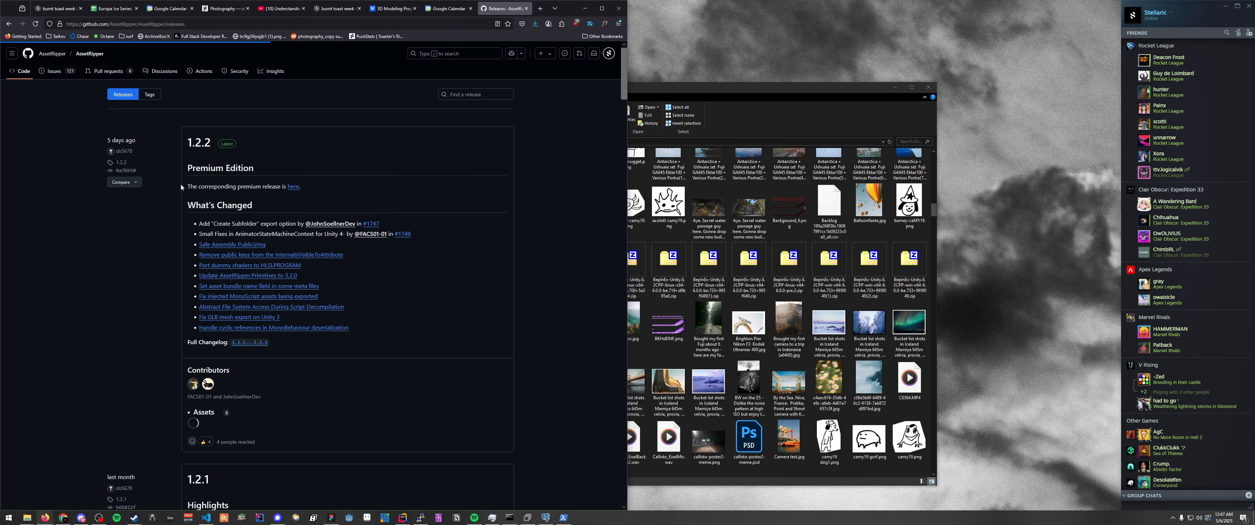
pyautogui.scroll(-3, 216, 287)
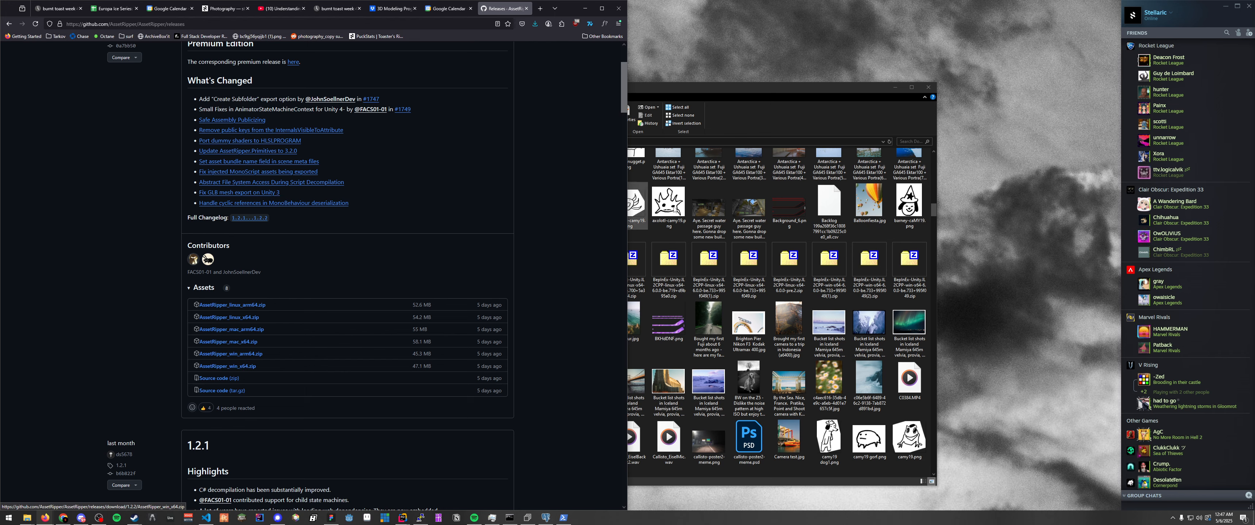
# Step: Open the downloaded AssetRipper_win_x64.zip archive to inspect its contents and go up to its parent folder
pyautogui.click(649, 234)
pyautogui.click(587, 223)
pyautogui.doubleClick(581, 216)
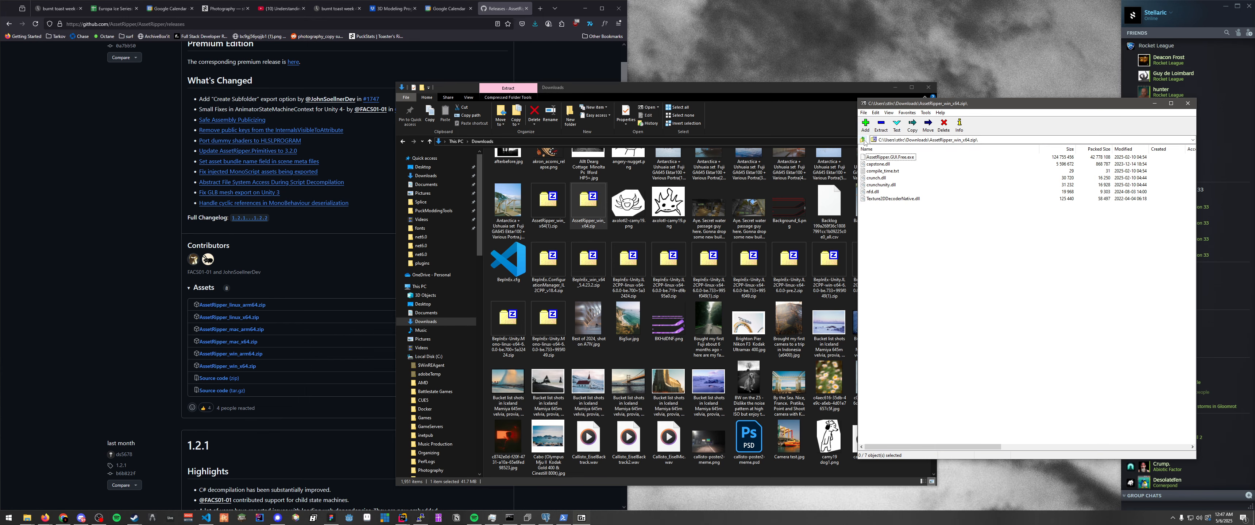
pyautogui.click(863, 140)
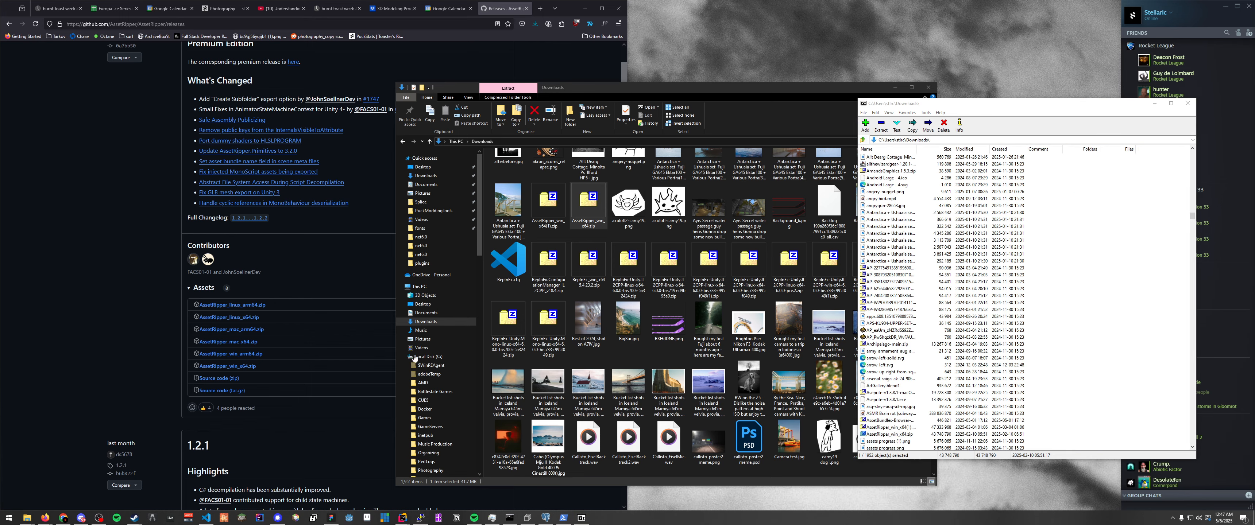
# Step: Close the archive window and launch AssetRipper.GUI.Free.exe from the AssetRipper_win_x64 folder in PuckModdingTools
pyautogui.press('super+e')
pyautogui.click(500, 159)
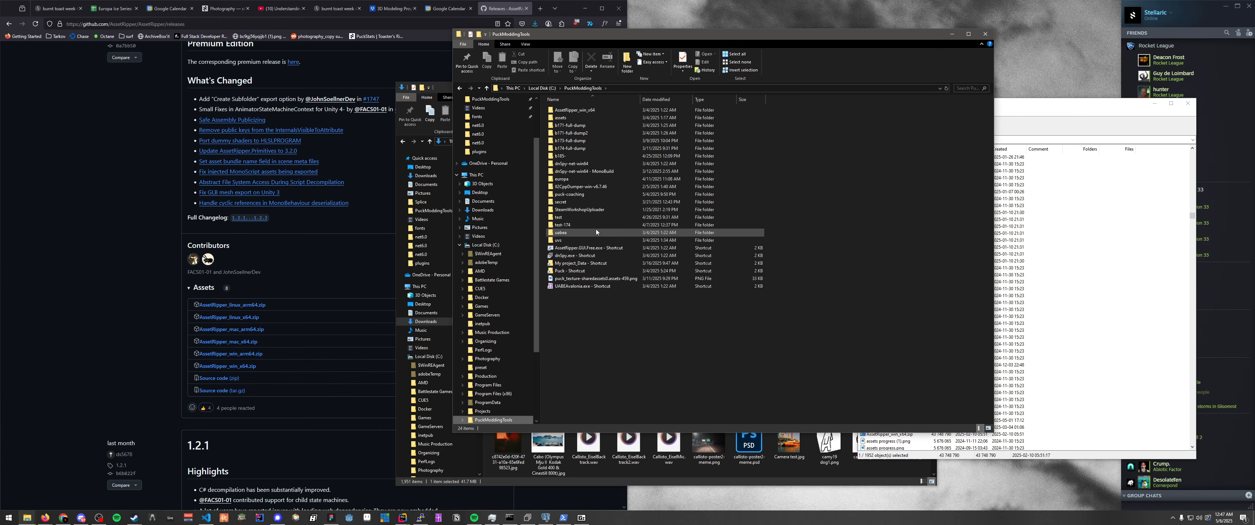
pyautogui.doubleClick(577, 111)
pyautogui.moveTo(610, 38); pyautogui.dragTo(714, 80)
pyautogui.click(1188, 103)
pyautogui.click(647, 156)
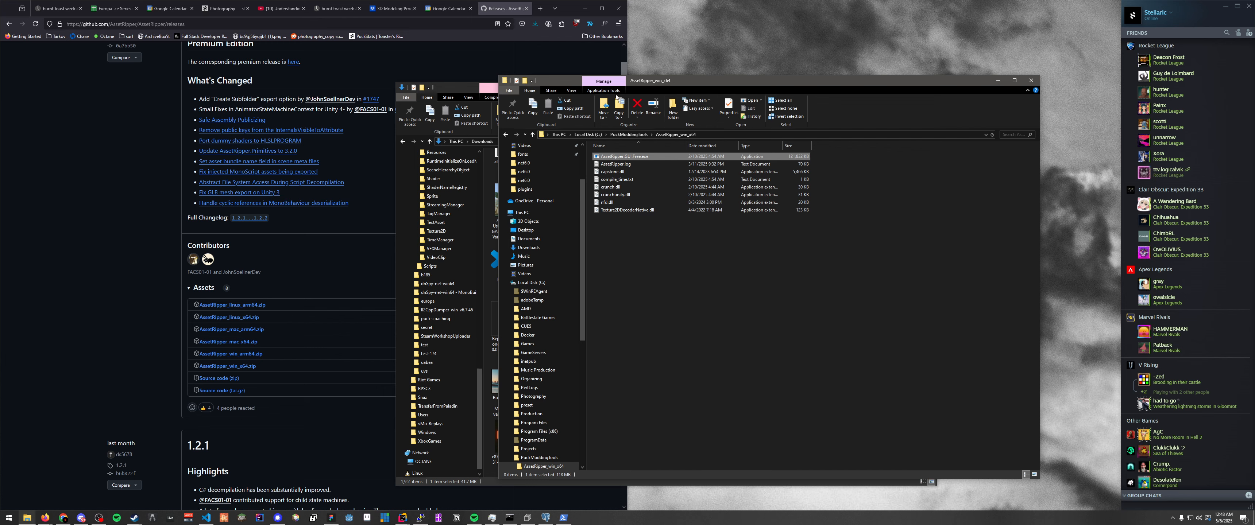
pyautogui.click(573, 91)
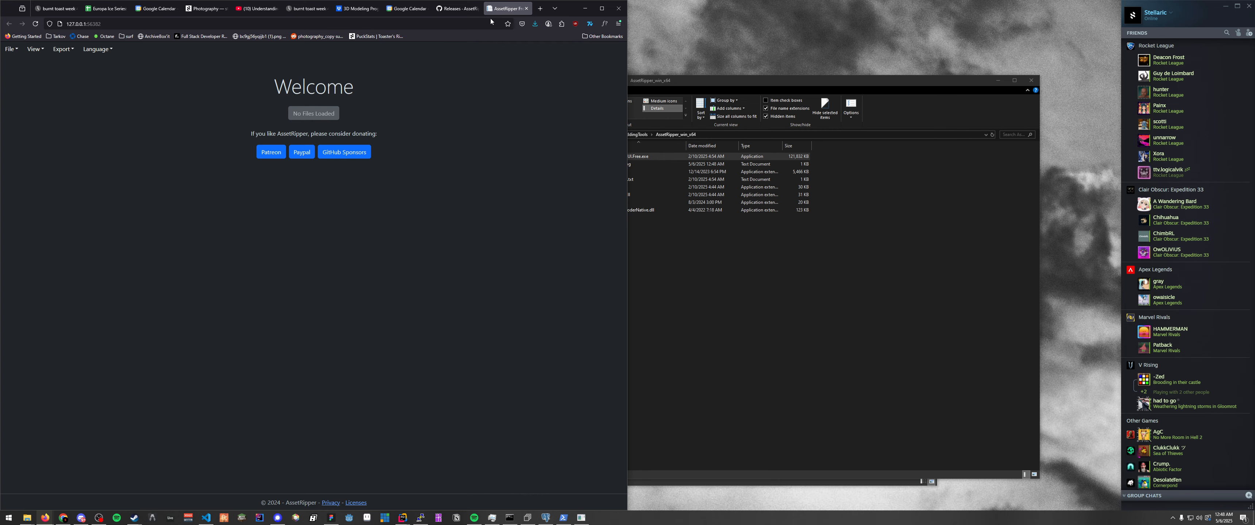
# Step: Show the AssetRipper console window, place it beside the browser, and return to the AssetRipper web page
pyautogui.click(698, 254)
pyautogui.click(581, 518)
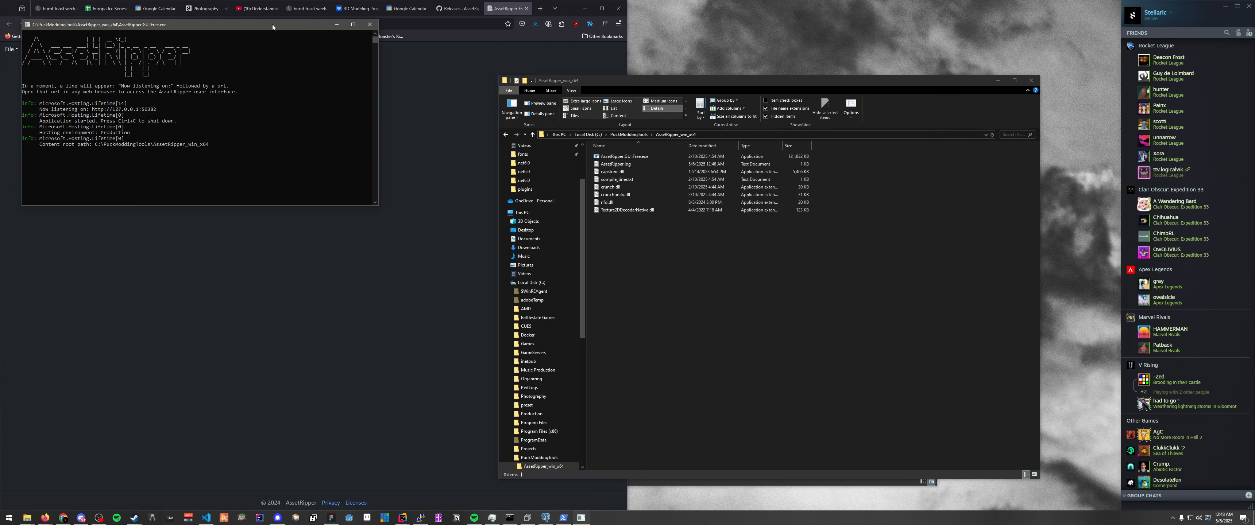
pyautogui.moveTo(272, 24); pyautogui.dragTo(851, 195)
pyautogui.click(397, 183)
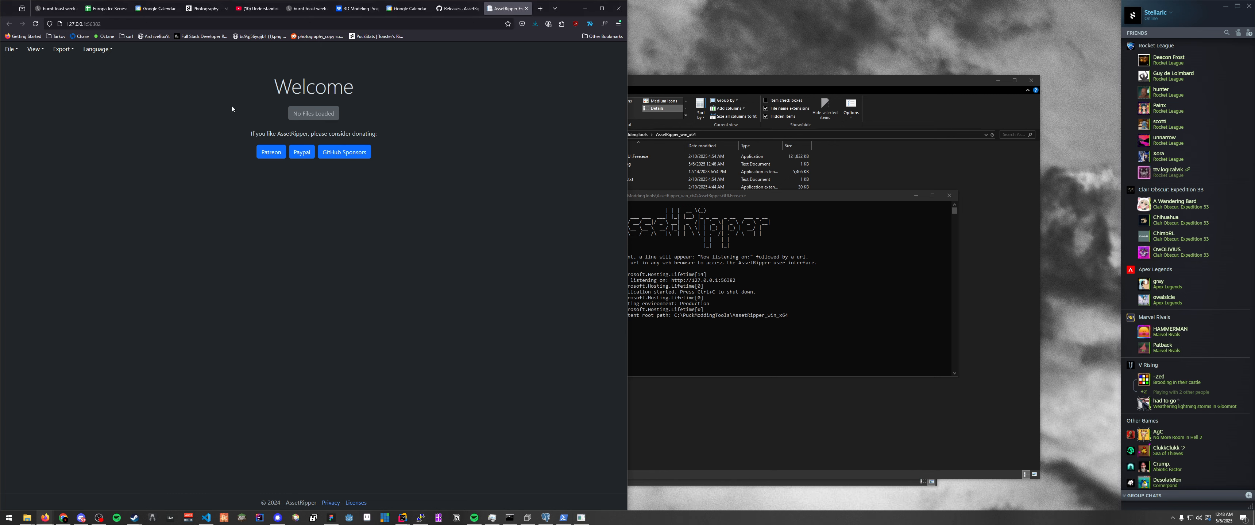
# Step: Start opening a folder in AssetRipper and bring its Select Folder dialog to the front
pyautogui.click(10, 49)
pyautogui.click(22, 77)
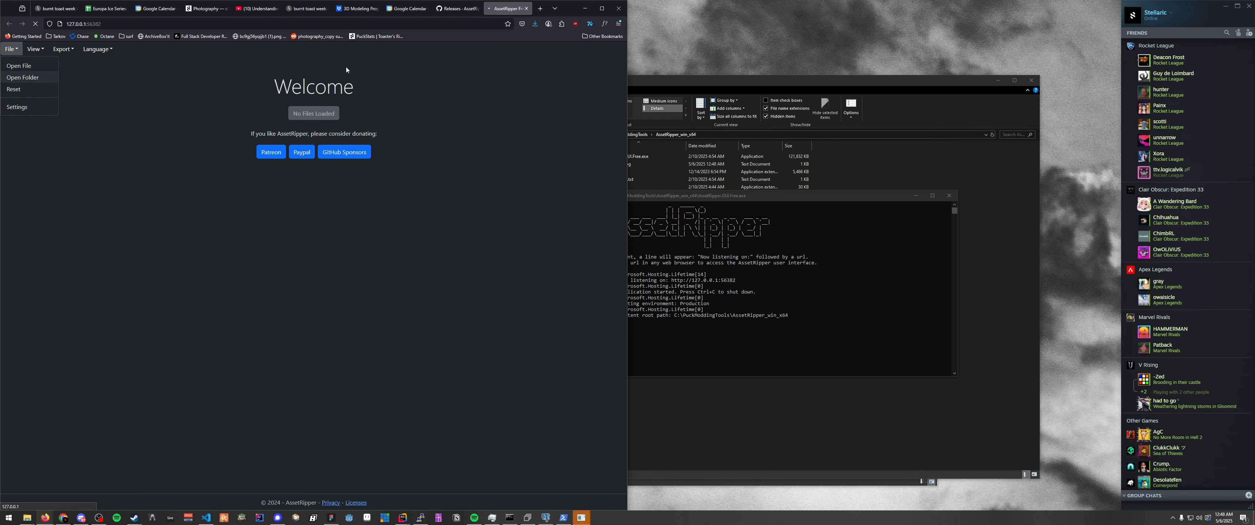
pyautogui.moveTo(581, 517)
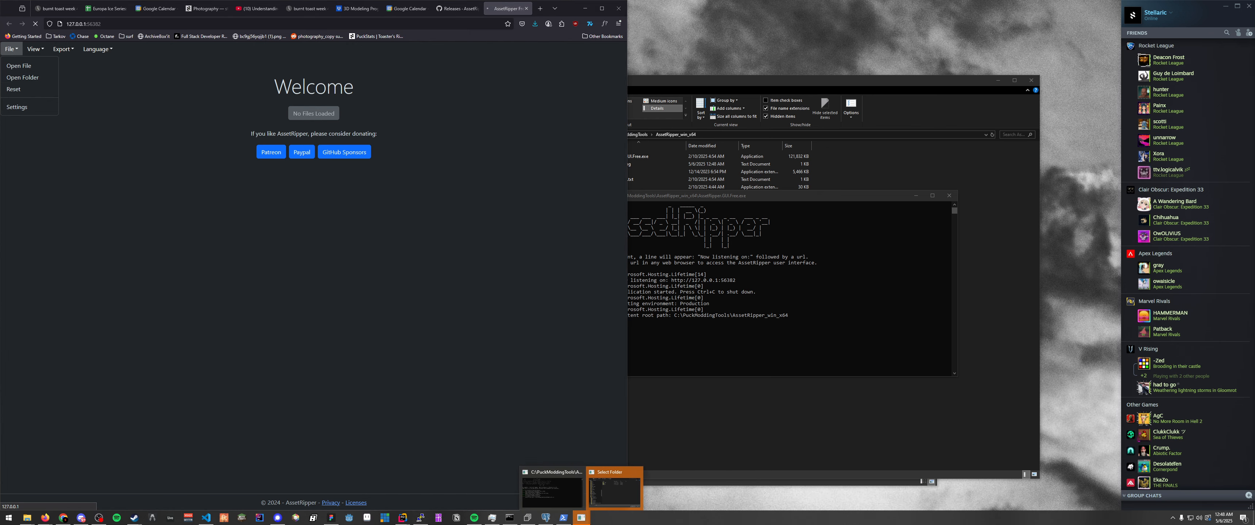
pyautogui.click(614, 498)
pyautogui.moveTo(521, 128); pyautogui.dragTo(626, 137)
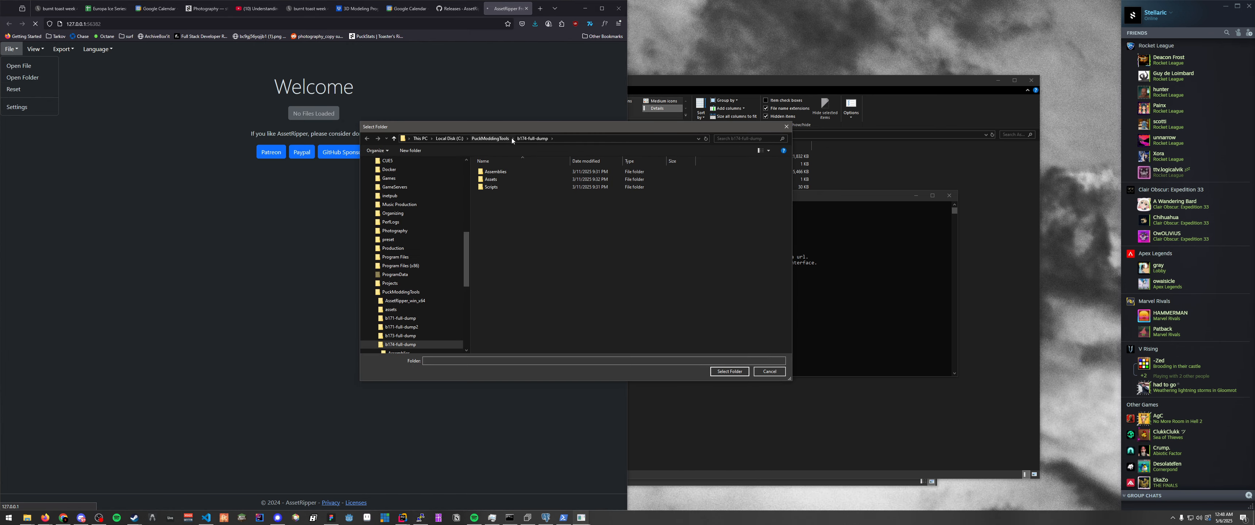
# Step: Browse to the Program Files (x86) folder on the C: drive in the folder selection dialog
pyautogui.scroll(2, 468, 263)
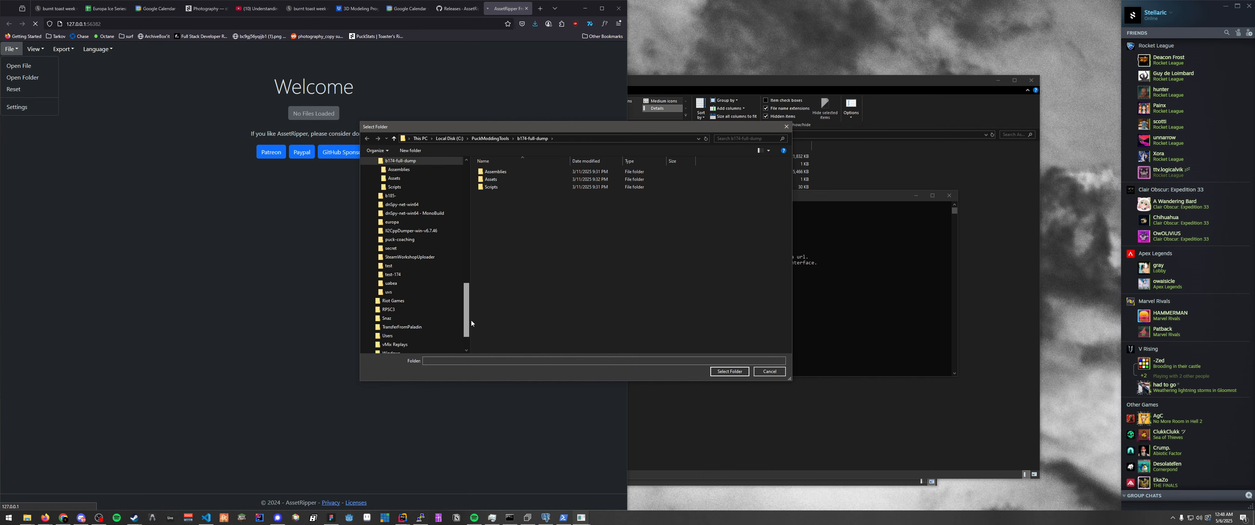
pyautogui.moveTo(468, 259); pyautogui.dragTo(464, 200)
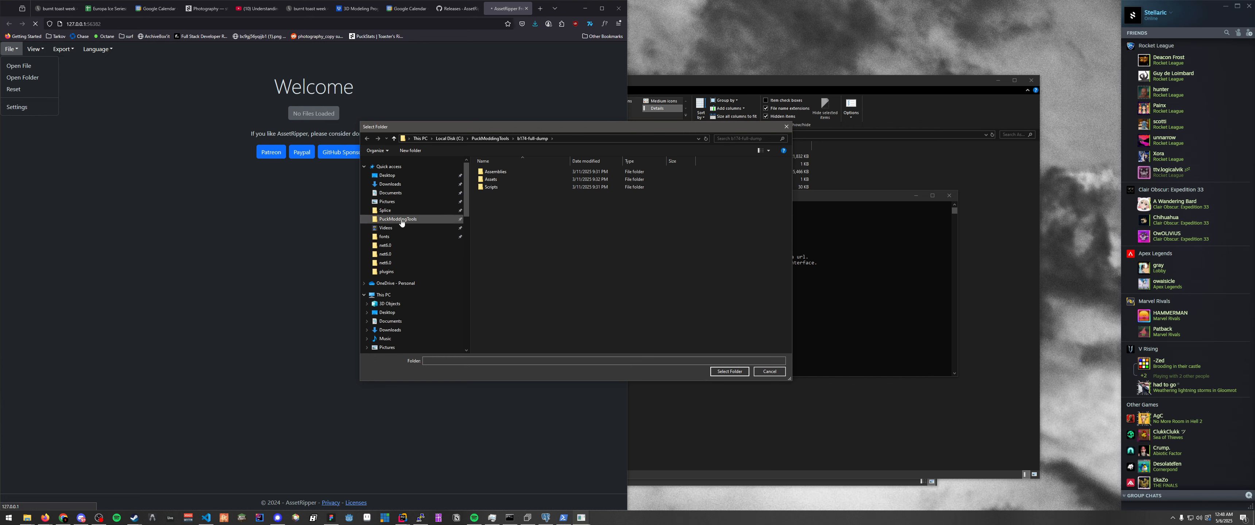
pyautogui.scroll(-4, 406, 288)
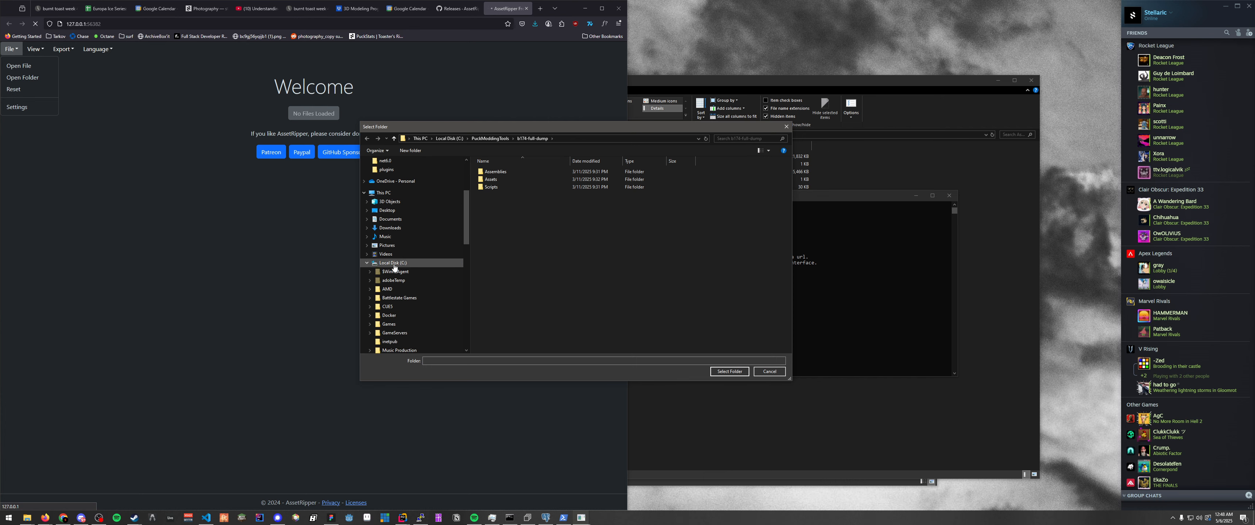
pyautogui.click(394, 264)
pyautogui.scroll(-1, 530, 296)
pyautogui.doubleClick(510, 258)
pyautogui.scroll(-1, 559, 288)
pyautogui.scroll(-10, 560, 289)
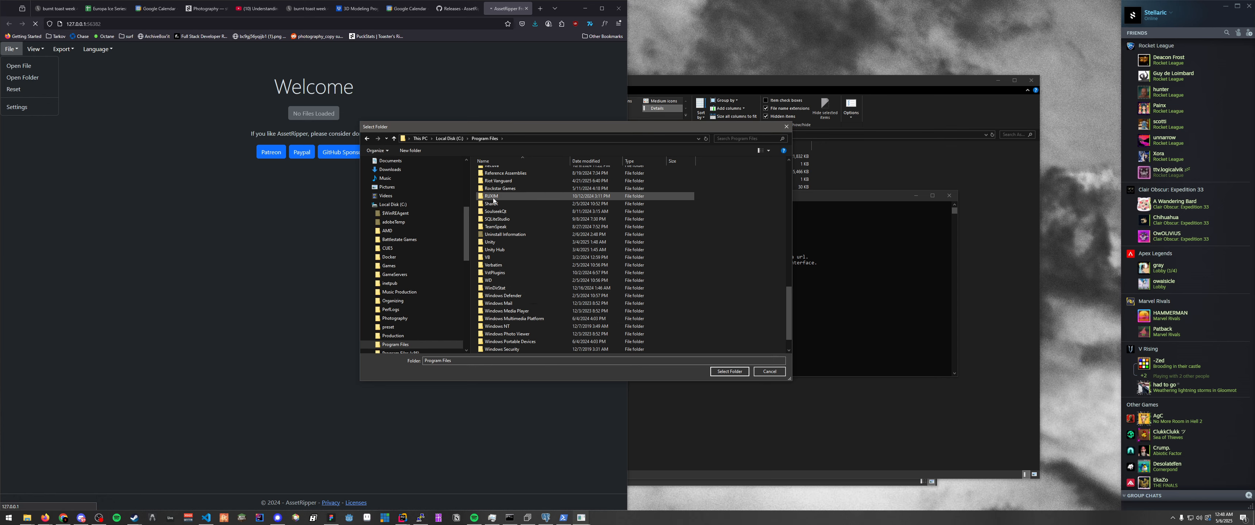
pyautogui.scroll(-1, 423, 284)
pyautogui.click(421, 319)
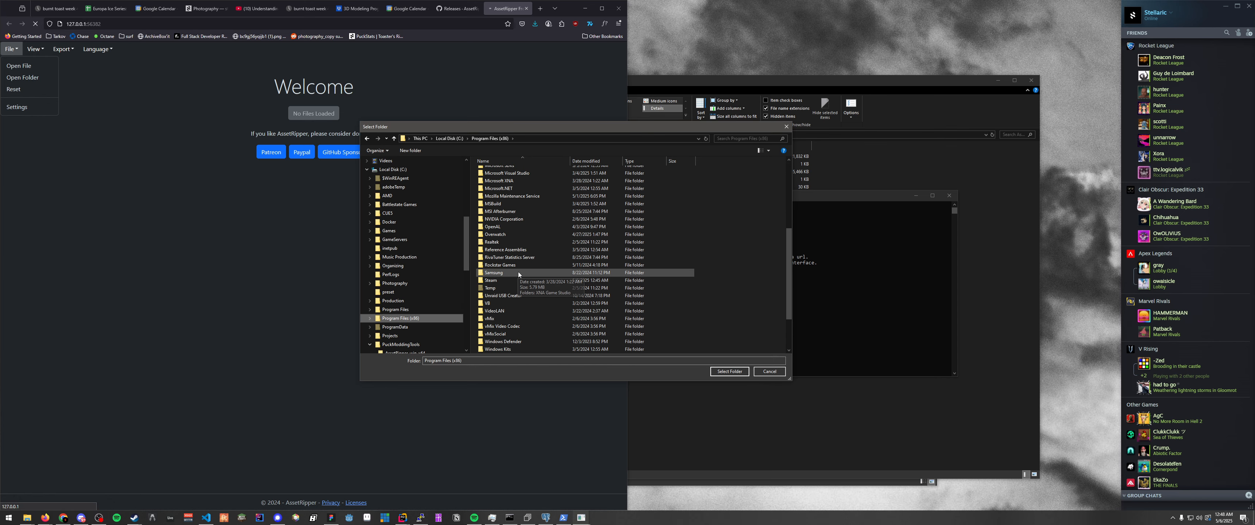
# Step: Load the Puck game folder from Steam\steamapps\common into AssetRipper
pyautogui.doubleClick(507, 280)
pyautogui.doubleClick(495, 295)
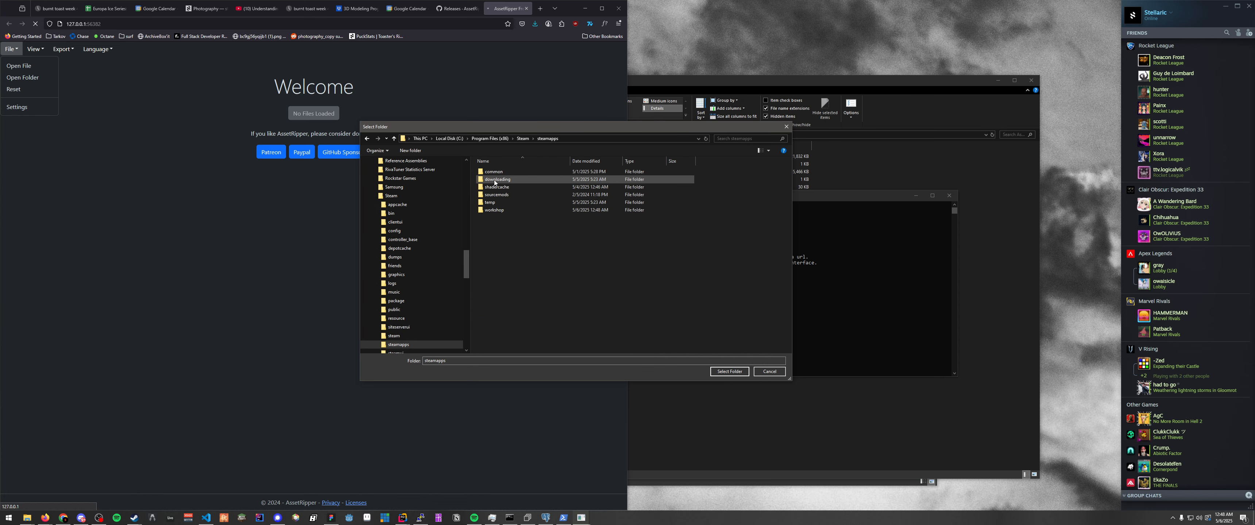
pyautogui.doubleClick(493, 171)
pyautogui.scroll(-10, 504, 261)
pyautogui.click(489, 207)
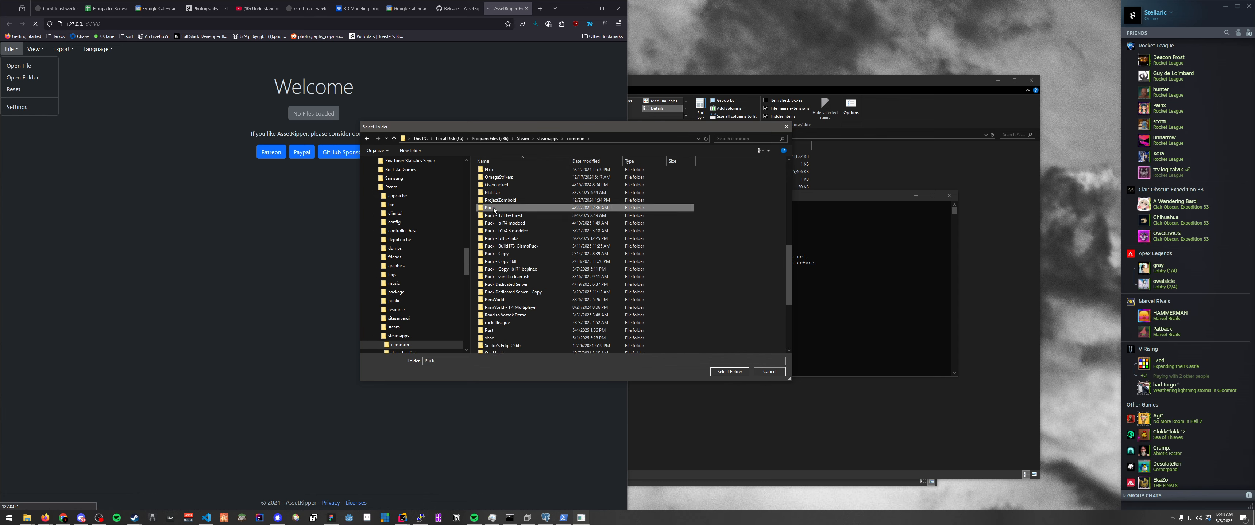
pyautogui.click(729, 371)
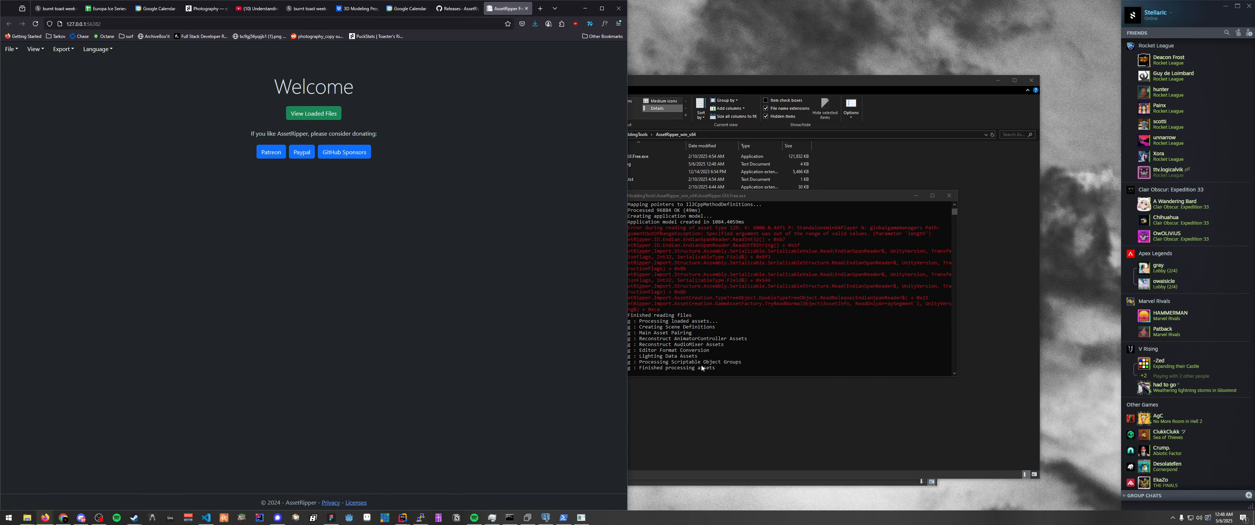
# Step: Move the console window clear of the browser, then view the loaded files and open the sharedassets2.assets collection
pyautogui.moveTo(694, 198); pyautogui.dragTo(730, 197)
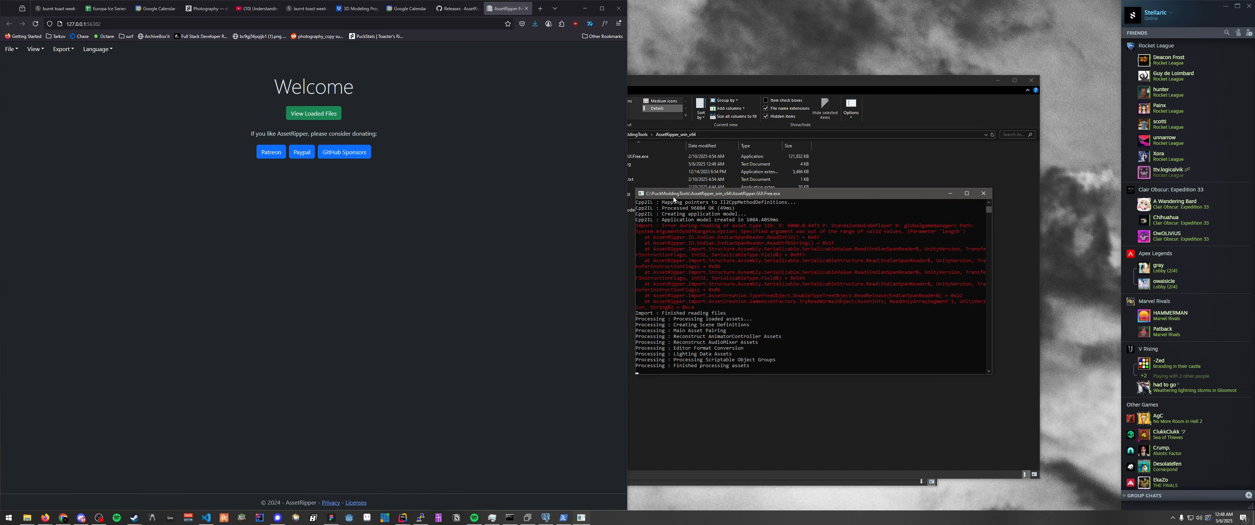
pyautogui.click(438, 144)
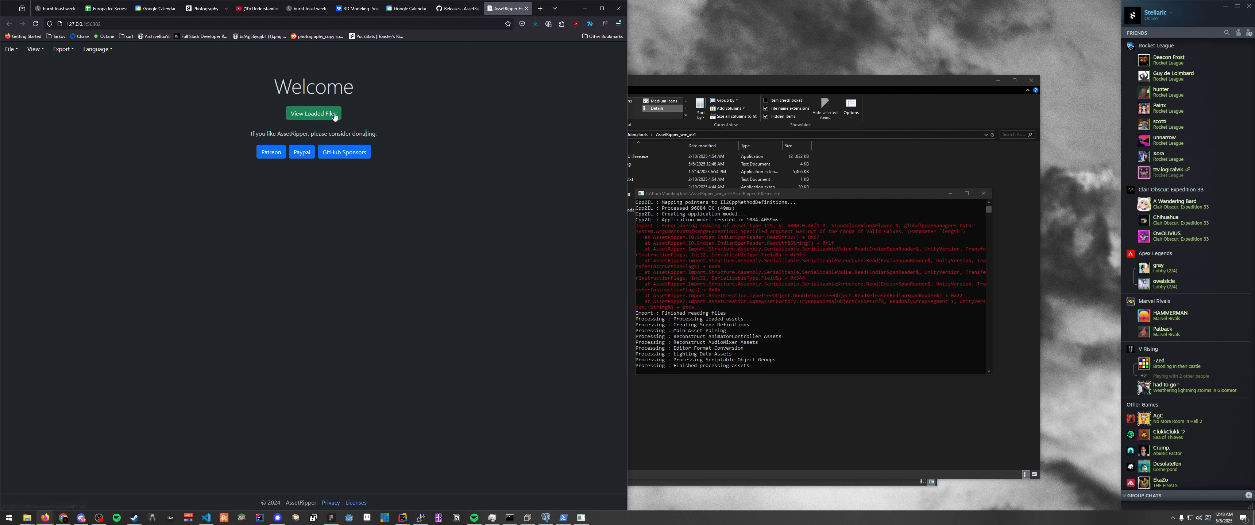
pyautogui.click(307, 116)
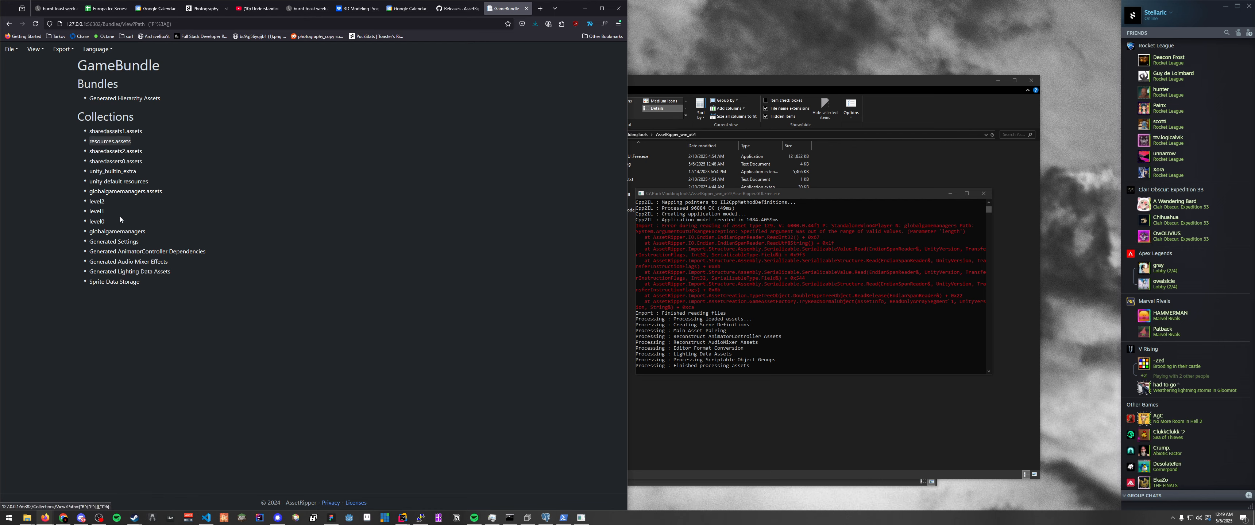
pyautogui.click(114, 152)
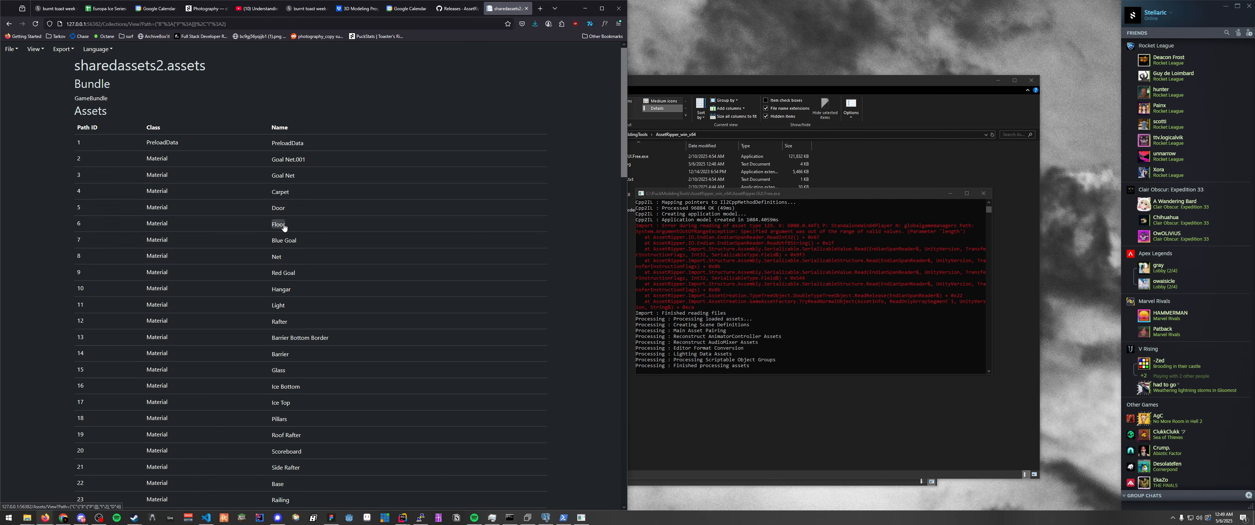
# Step: Open the ice Texture2D asset and examine its image and its information
pyautogui.scroll(-10, 245, 246)
pyautogui.scroll(1, 245, 247)
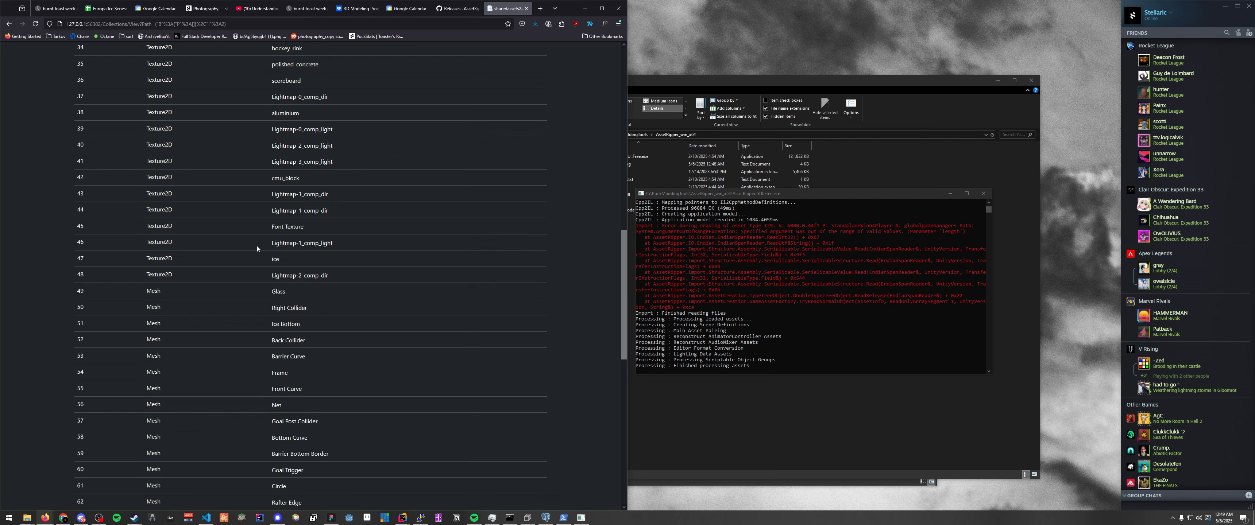
pyautogui.click(274, 258)
pyautogui.click(161, 84)
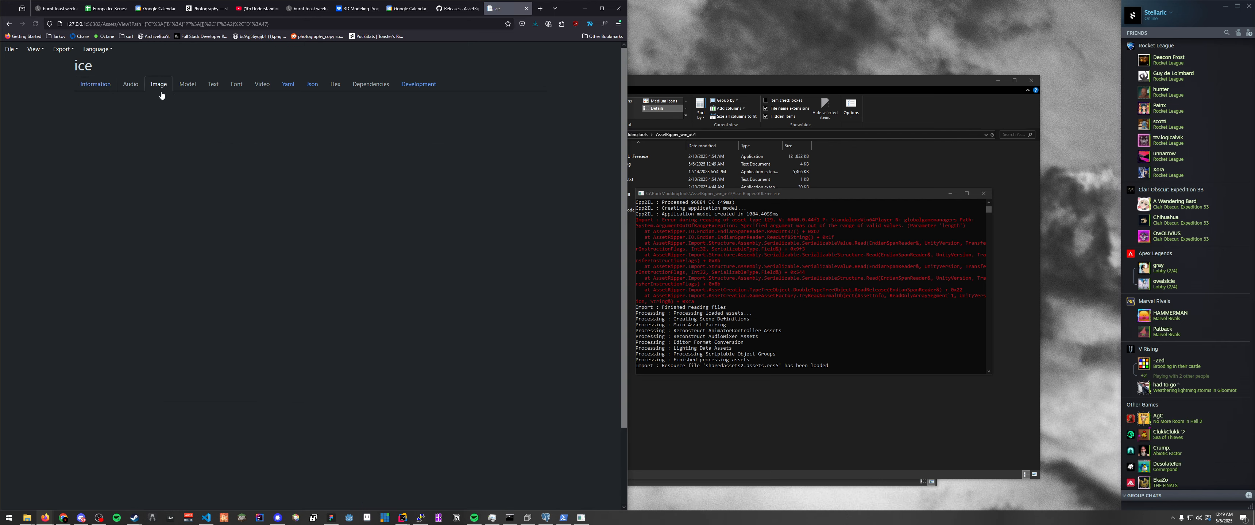
pyautogui.scroll(-2, 237, 225)
pyautogui.scroll(2, 236, 225)
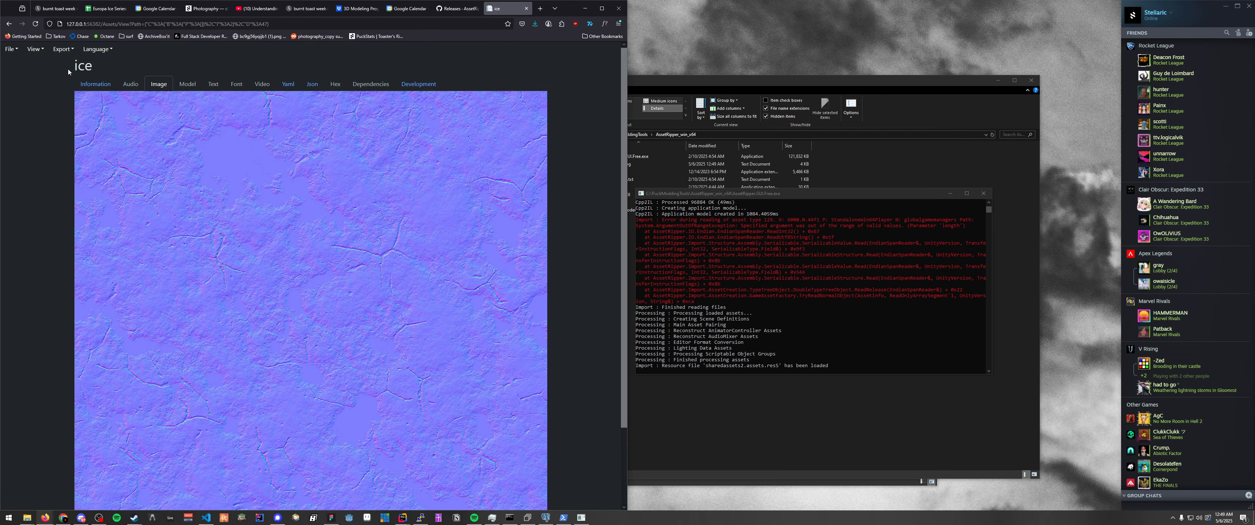
pyautogui.click(81, 84)
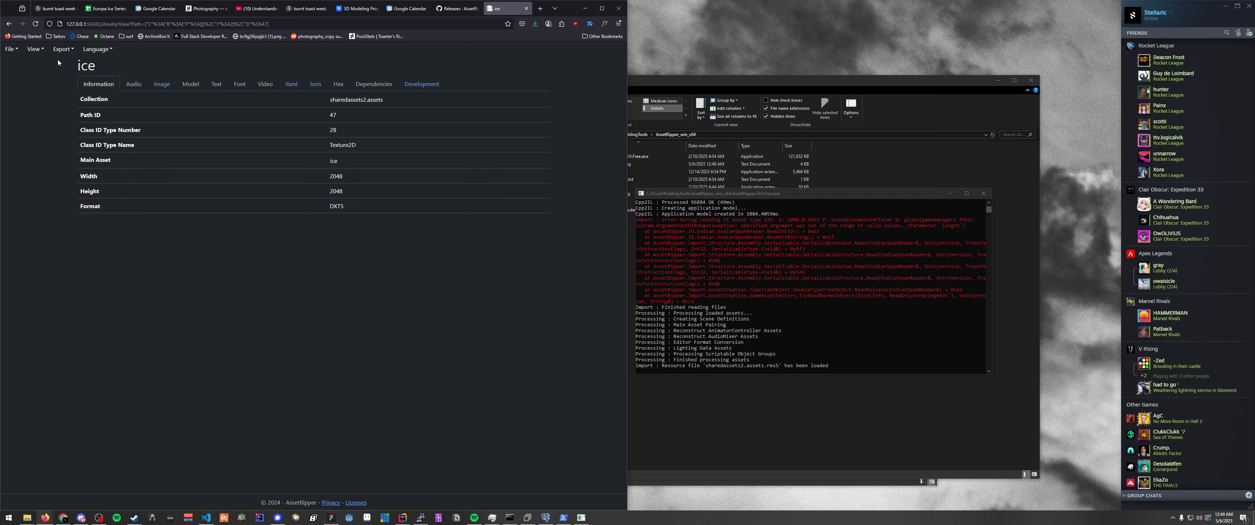
# Step: Start exporting all files and browse to the PuckModdingTools folder on the C: drive for the export destination
pyautogui.click(67, 50)
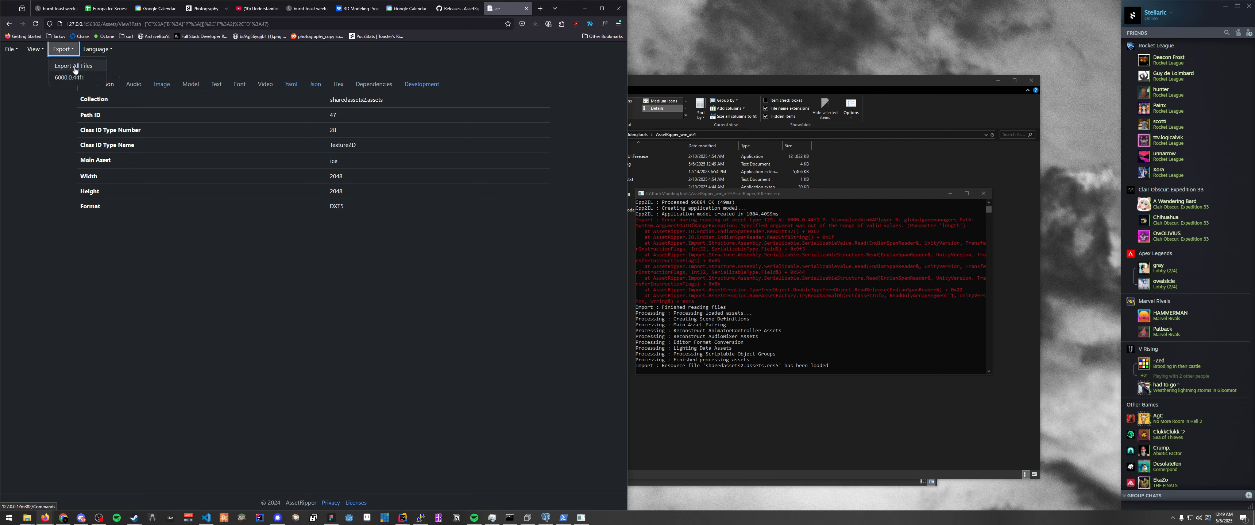
pyautogui.click(71, 66)
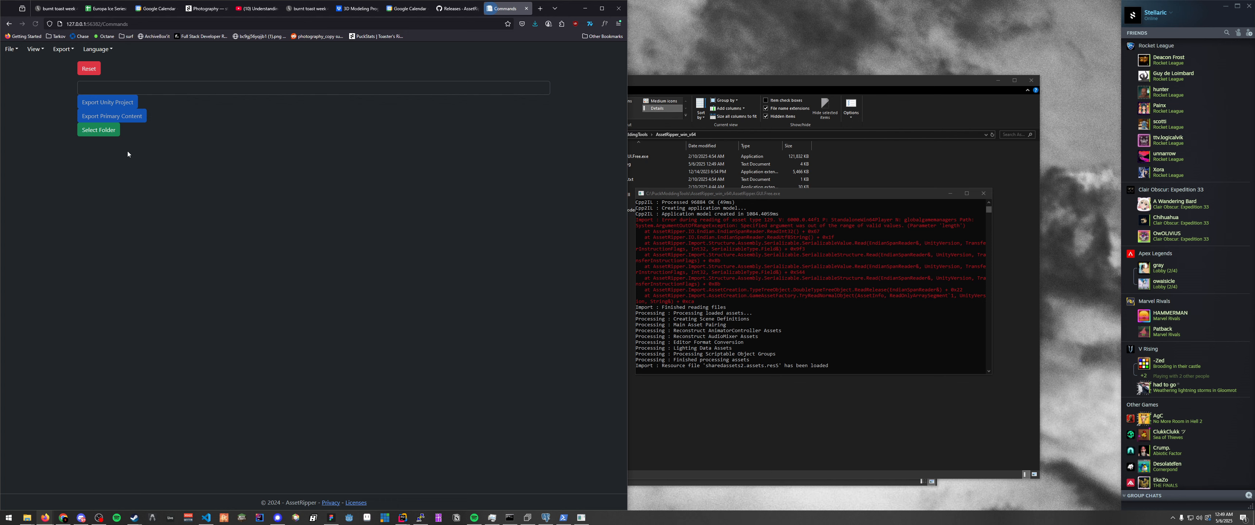
pyautogui.click(104, 129)
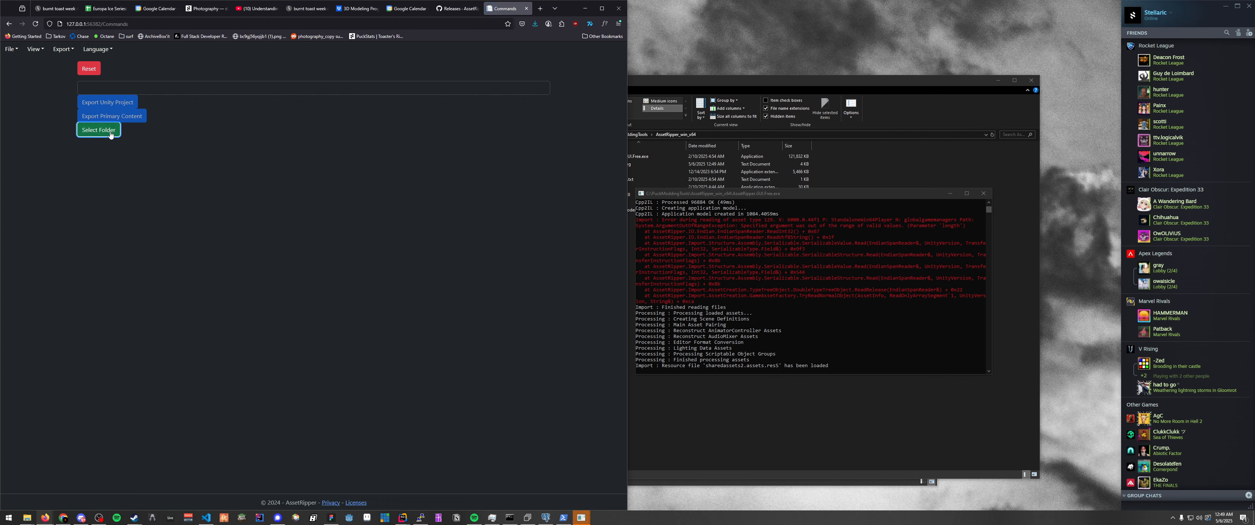
pyautogui.moveTo(580, 518)
pyautogui.click(606, 498)
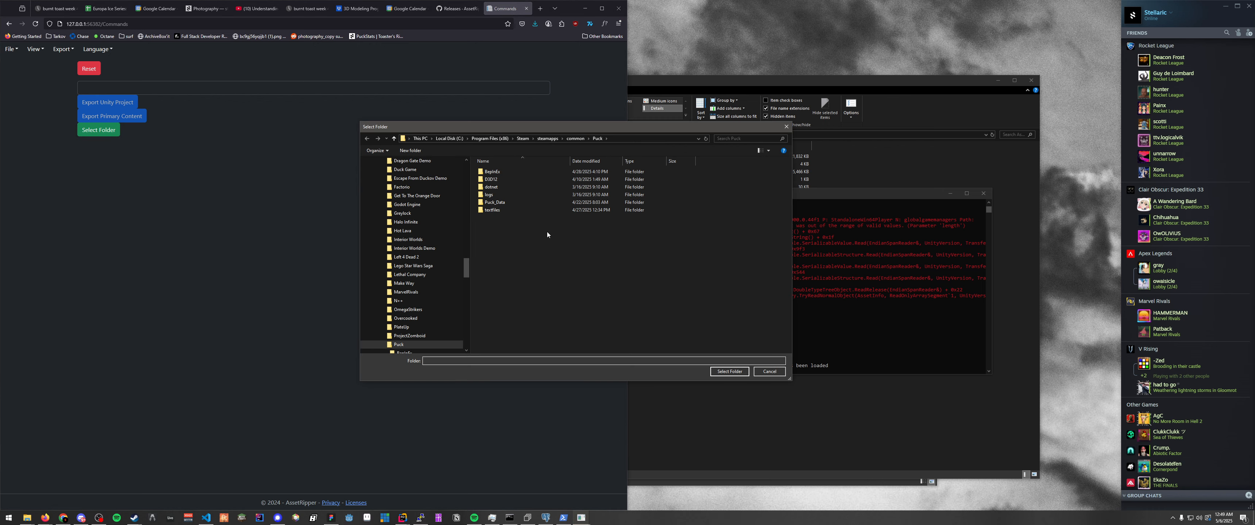
pyautogui.scroll(-10, 413, 202)
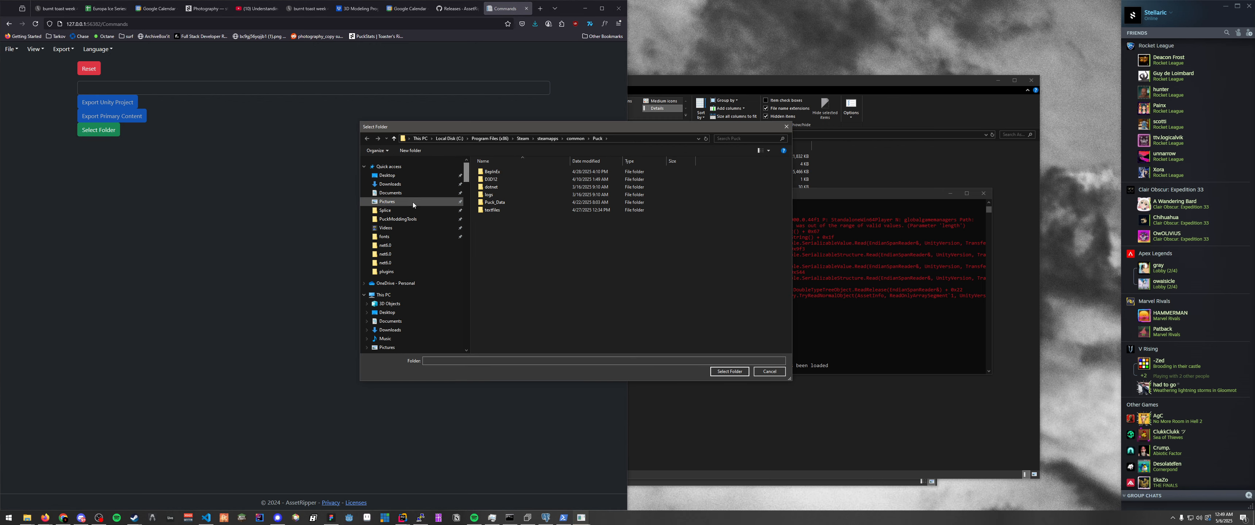
pyautogui.click(401, 344)
# Step: Create a folder named b185-full-dump inside PuckModdingTools and choose it as the export folder
pyautogui.rightClick(618, 332)
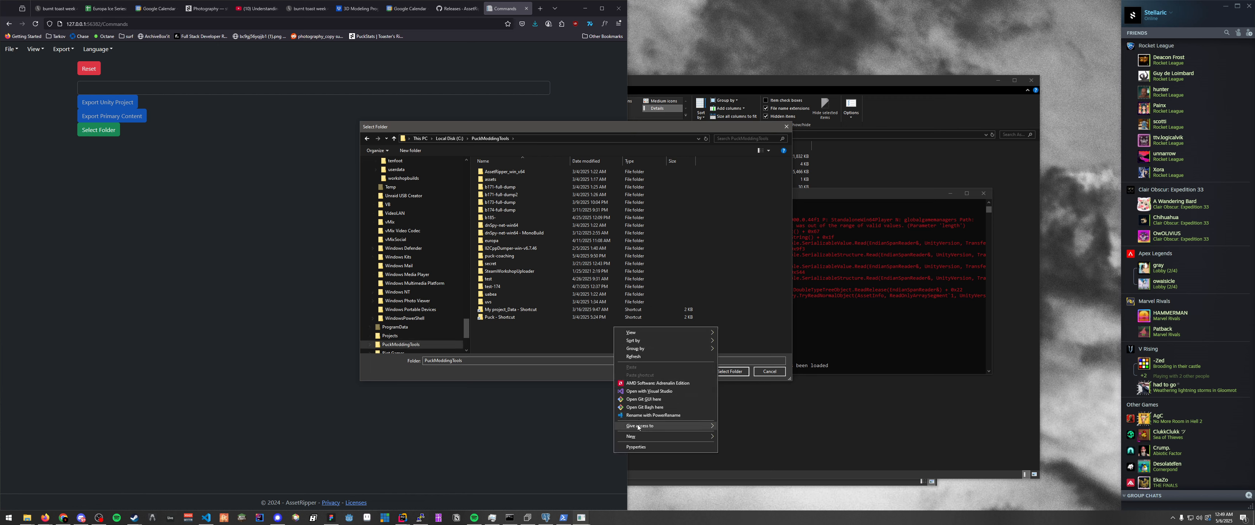
pyautogui.moveTo(673, 437)
pyautogui.click(739, 437)
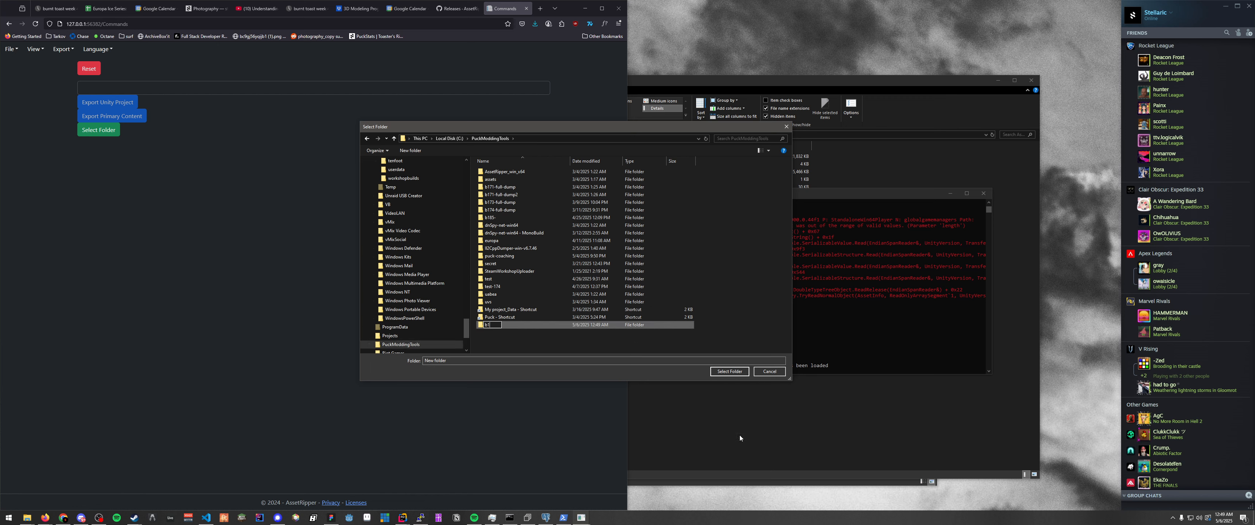
pyautogui.write('b185-full-')
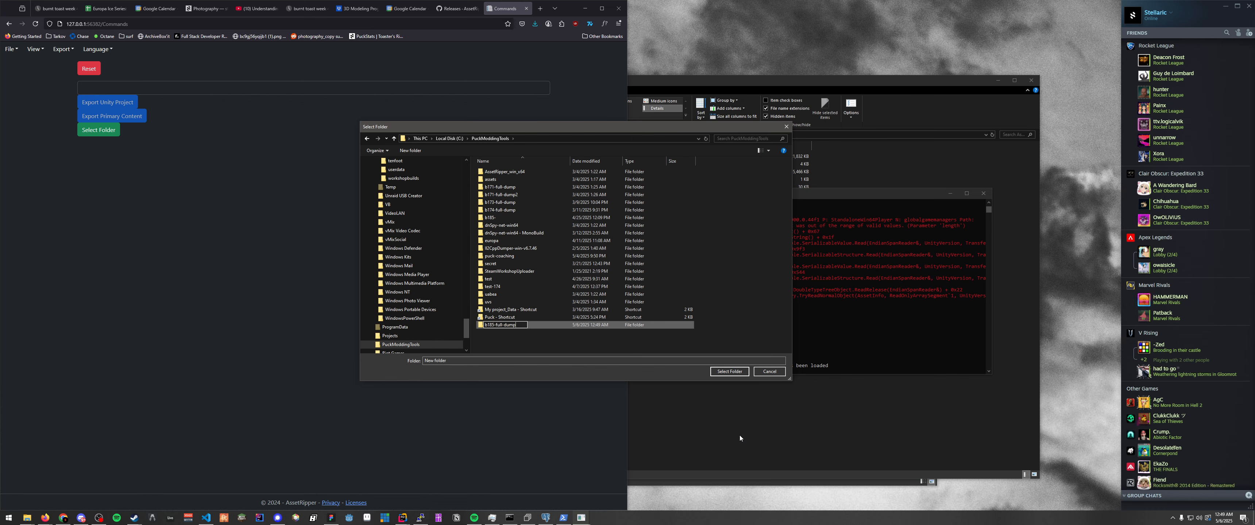
pyautogui.write('dump')
pyautogui.press('Return')
pyautogui.click(713, 371)
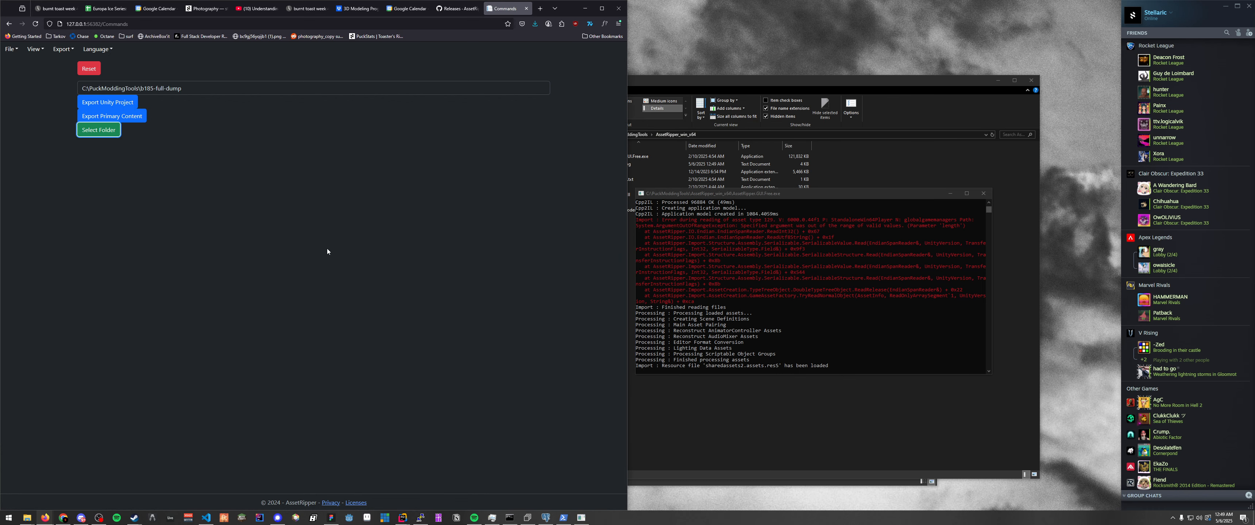
# Step: Export the primary content to the chosen folder and move the console window over the browser
pyautogui.click(130, 122)
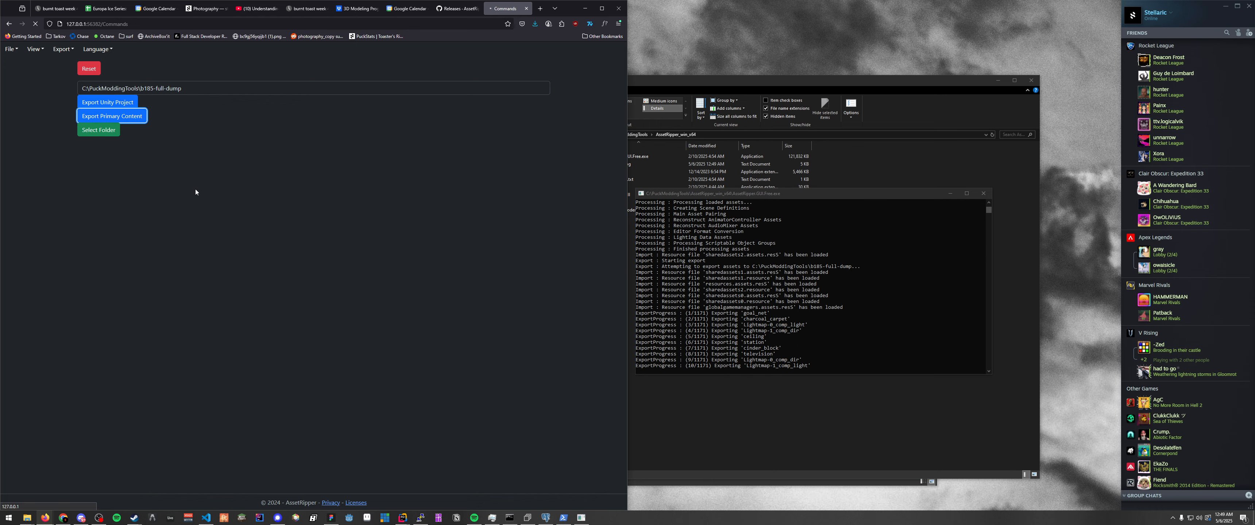
pyautogui.moveTo(736, 193); pyautogui.dragTo(359, 181)
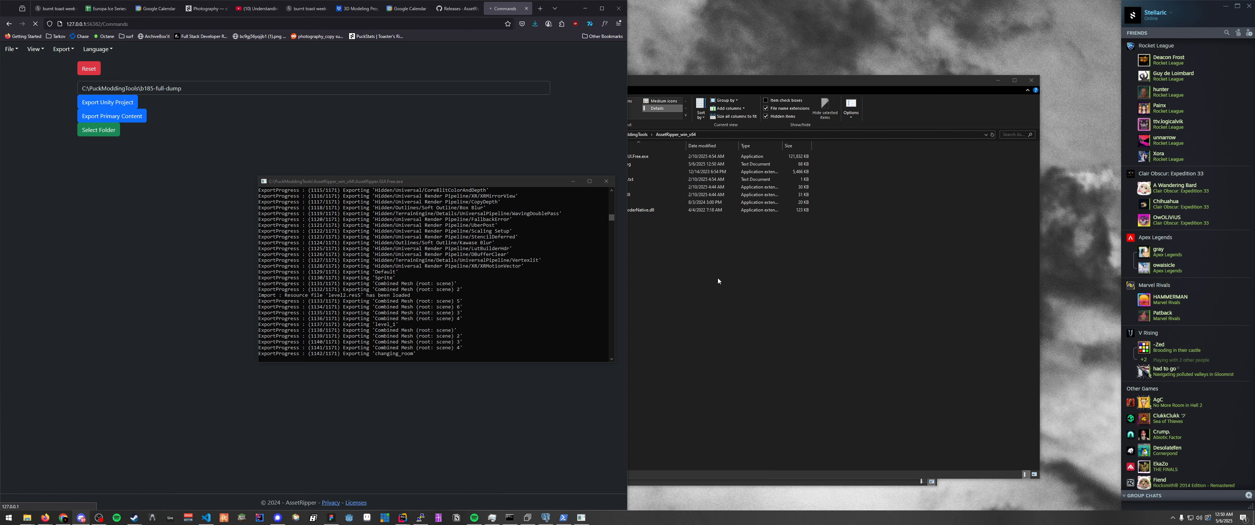
# Step: Switch to File Explorer and open the b185-full-dump folder inside PuckModdingTools
pyautogui.click(669, 220)
pyautogui.moveTo(684, 83); pyautogui.dragTo(727, 81)
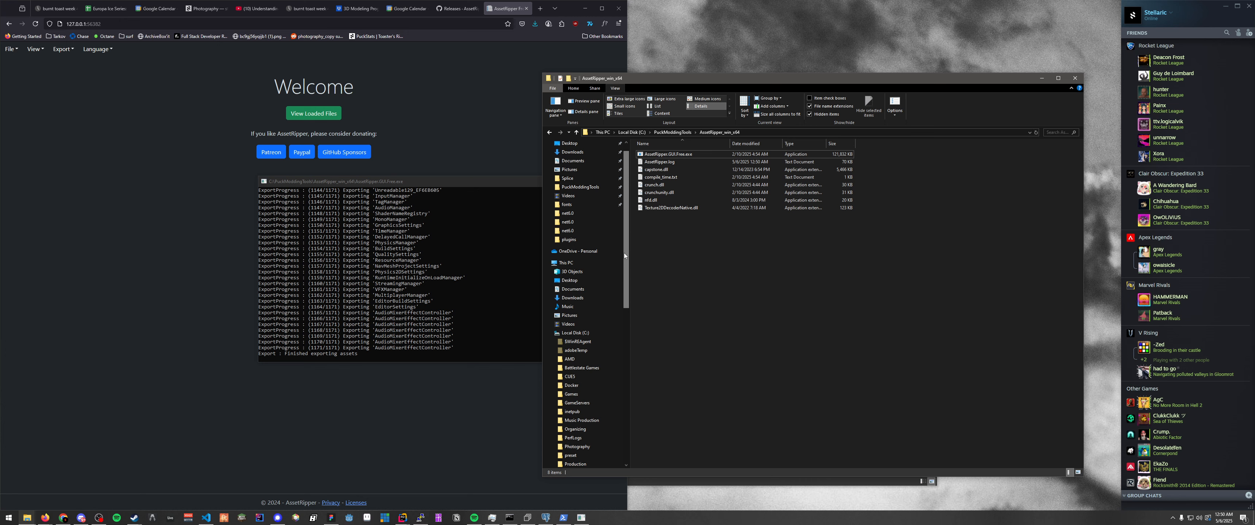
pyautogui.moveTo(624, 252); pyautogui.dragTo(629, 234)
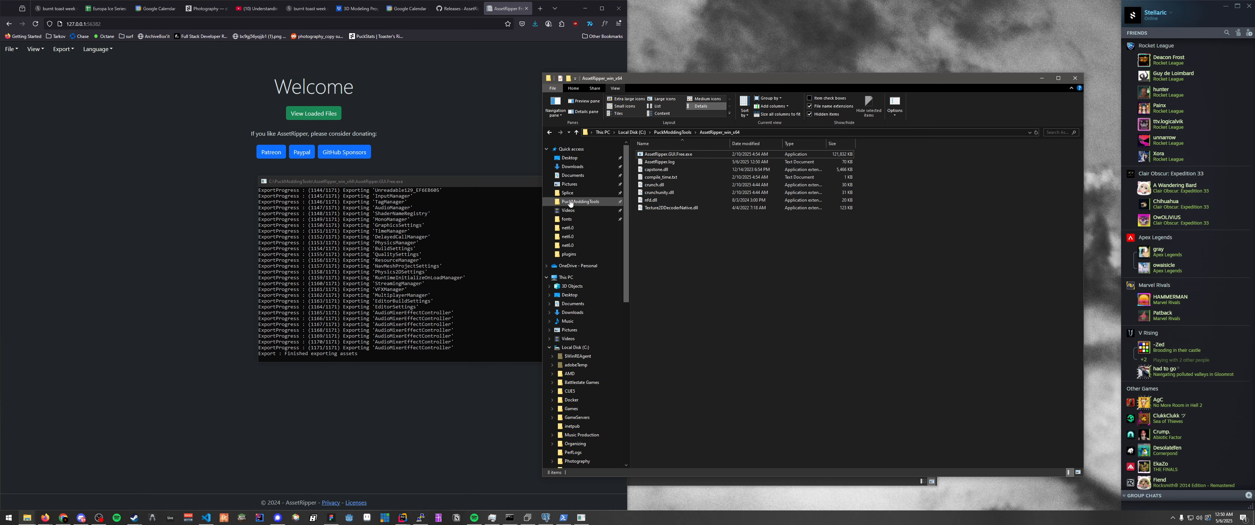
pyautogui.click(570, 202)
pyautogui.moveTo(649, 84); pyautogui.dragTo(643, 86)
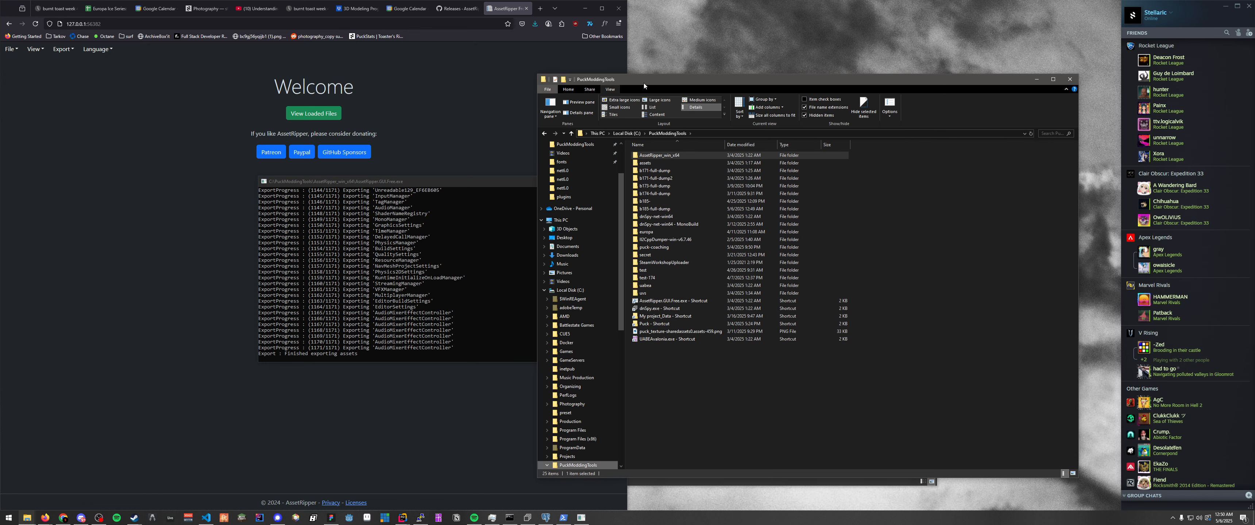
pyautogui.click(647, 211)
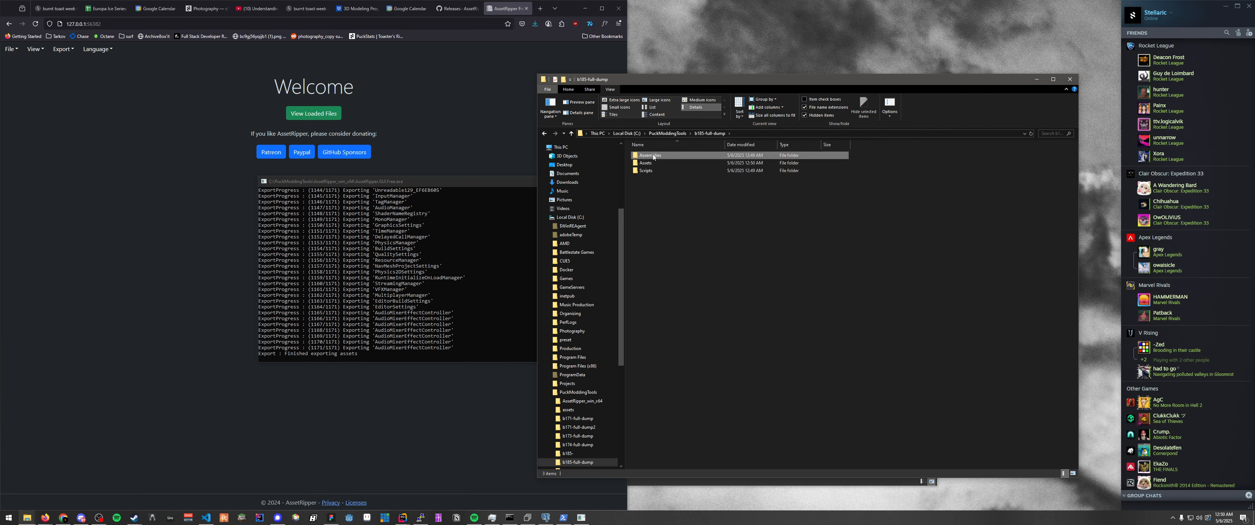
# Step: Open the exported Assets folder and its Texture2D subfolder
pyautogui.click(651, 171)
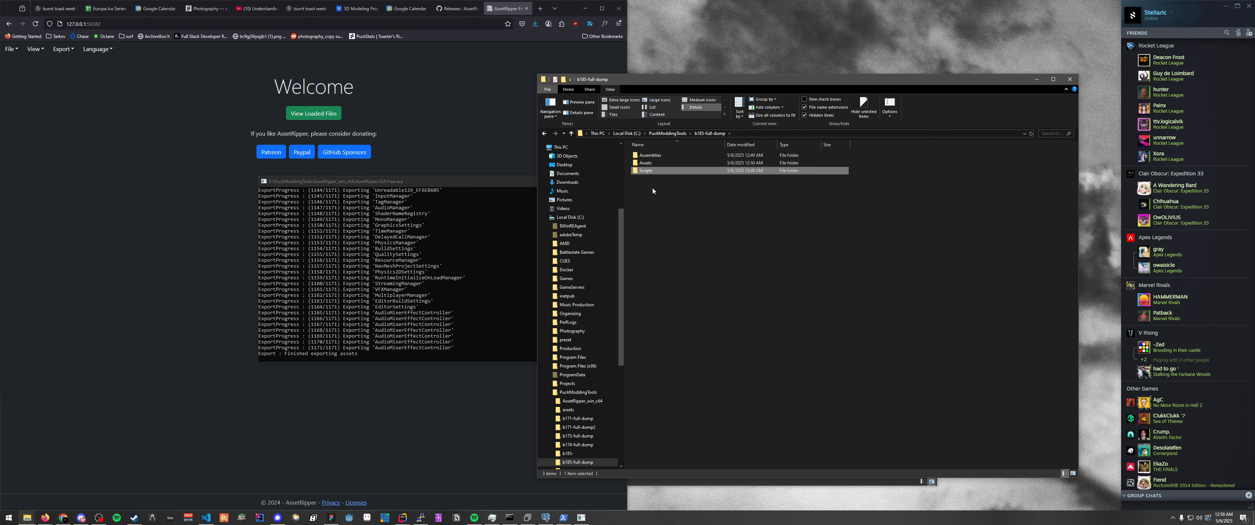
pyautogui.doubleClick(648, 163)
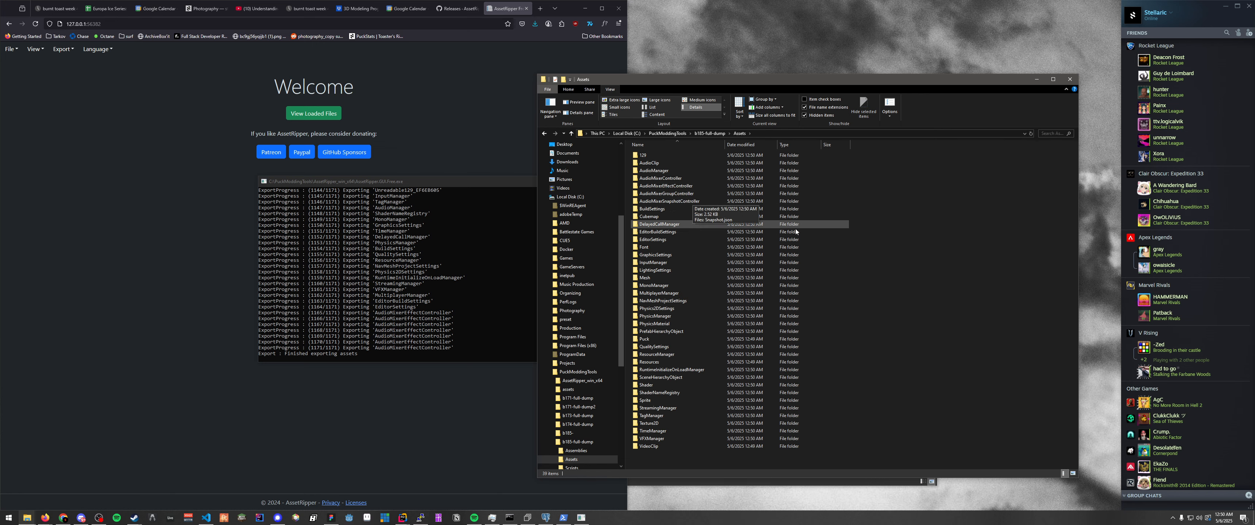
pyautogui.click(655, 424)
pyautogui.doubleClick(655, 423)
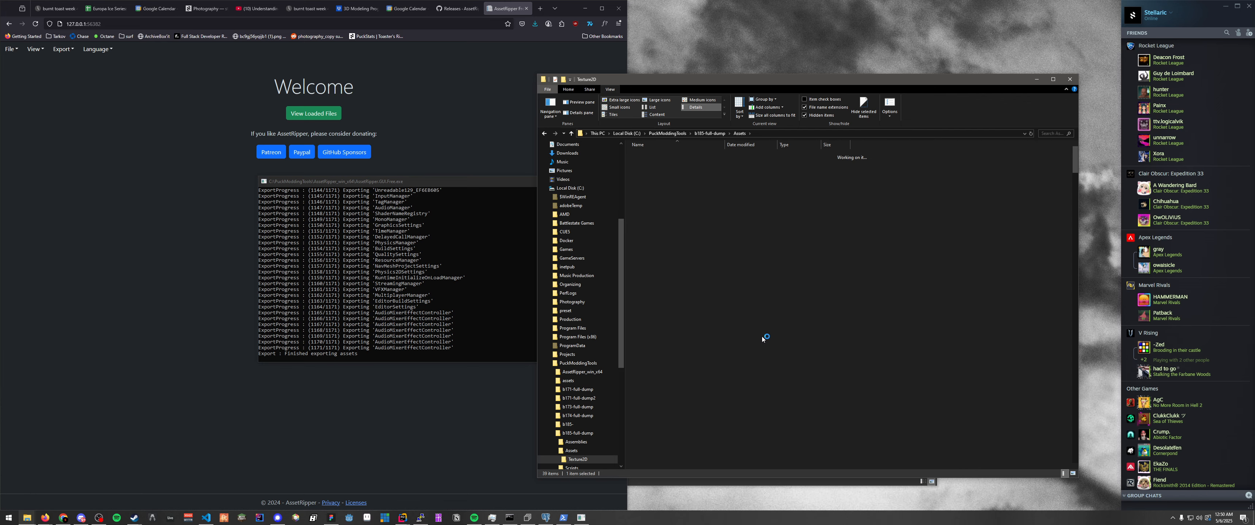
# Step: Look through the exported textures and preview hockey_rink.png, closing the image viewer after viewing it
pyautogui.scroll(-15, 748, 342)
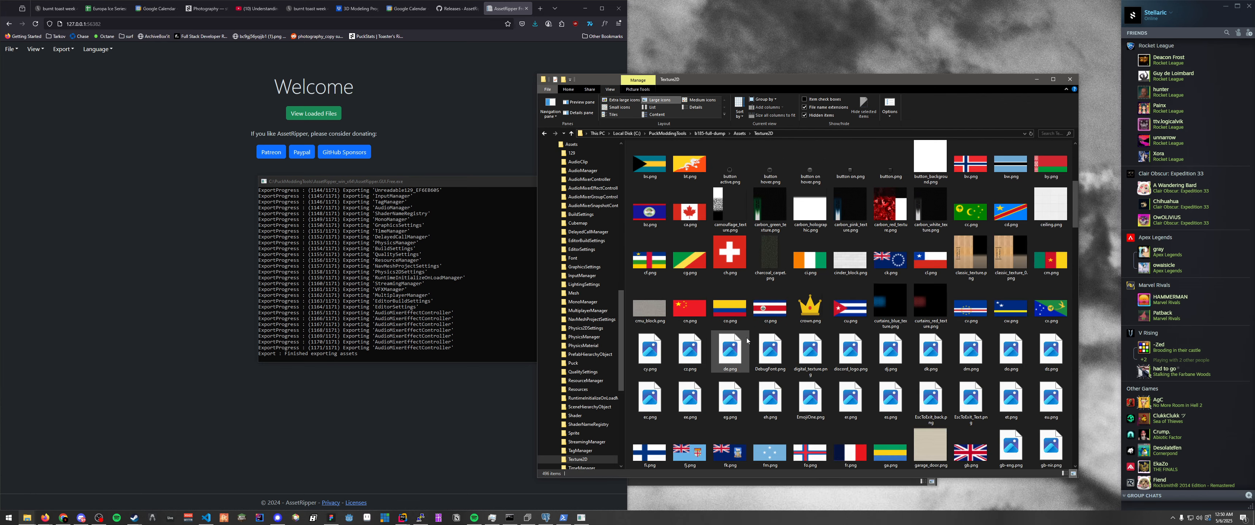
pyautogui.scroll(-20, 747, 341)
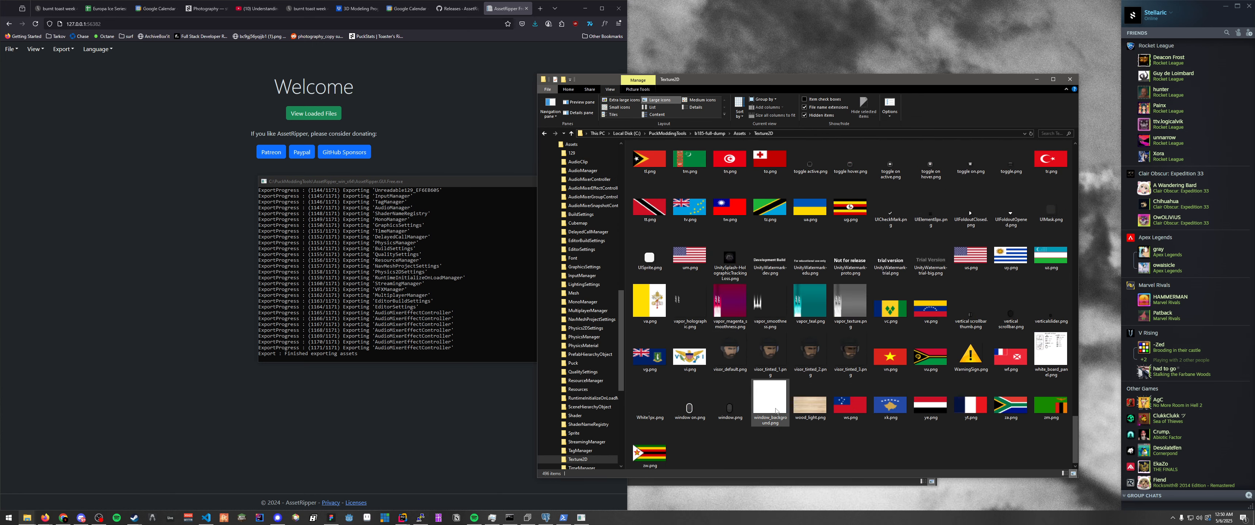
pyautogui.scroll(20, 775, 410)
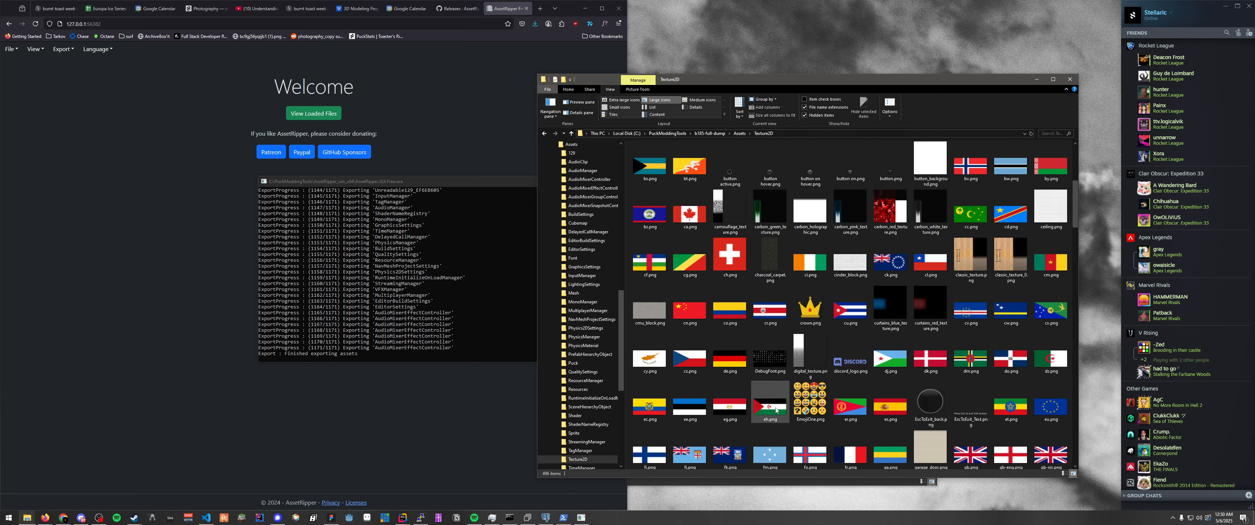
pyautogui.scroll(-6, 776, 411)
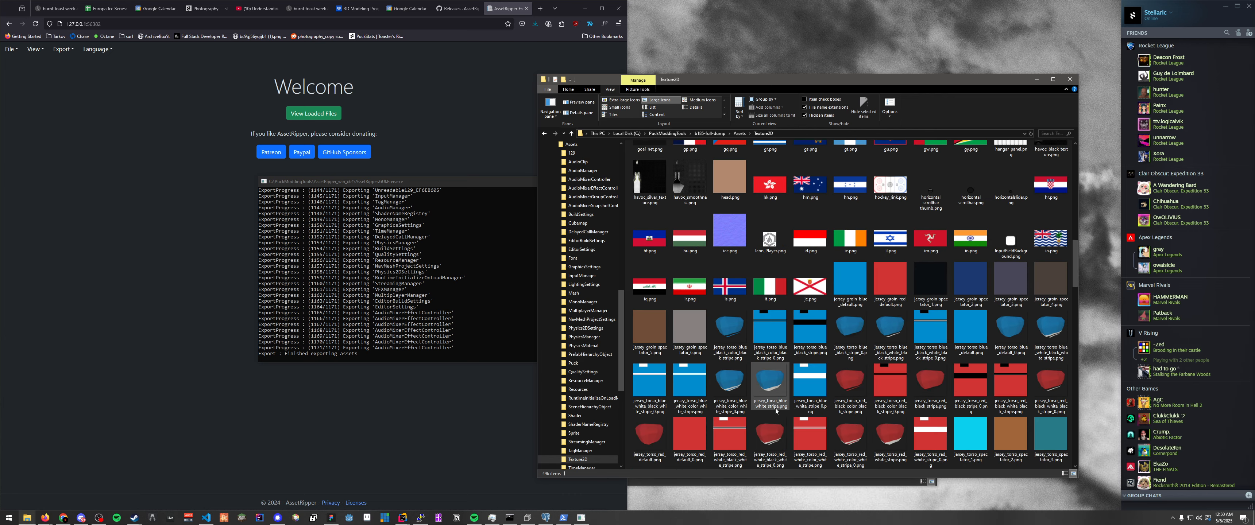
pyautogui.doubleClick(890, 185)
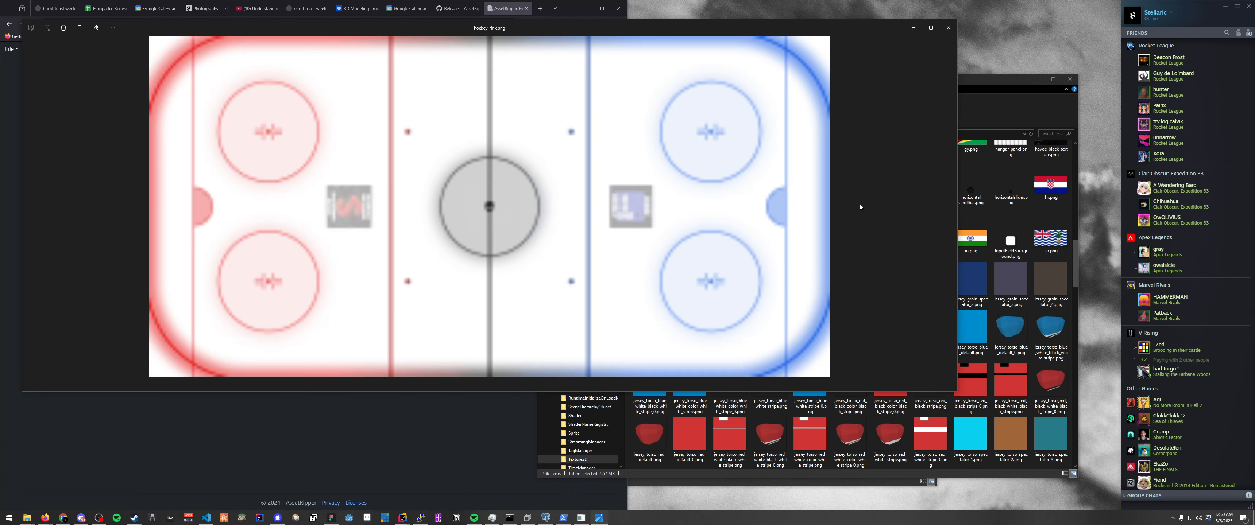
pyautogui.click(948, 28)
pyautogui.click(758, 208)
pyautogui.scroll(2, 753, 209)
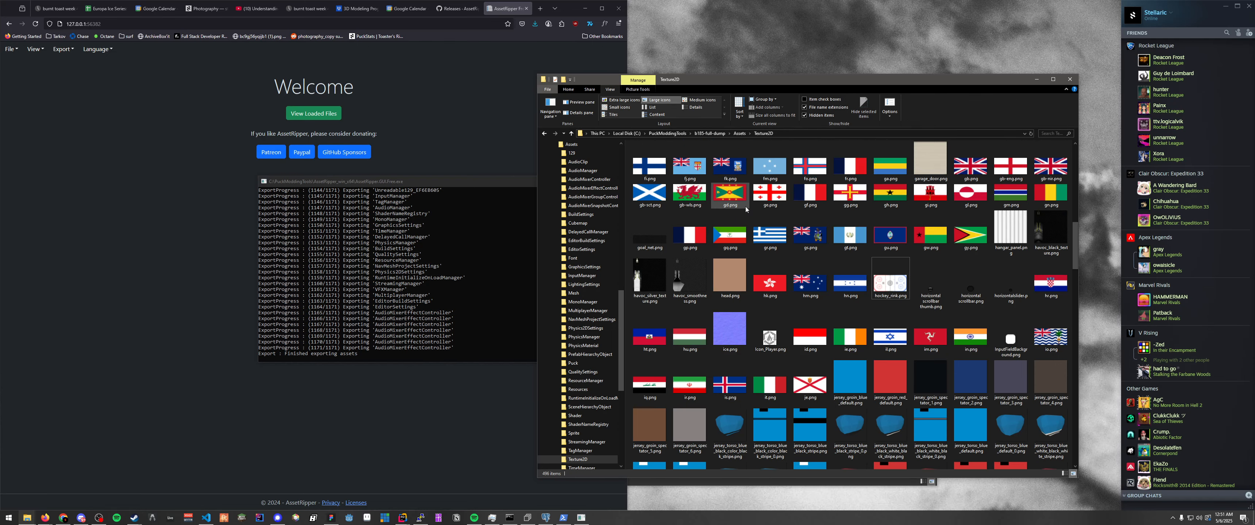
# Step: Browse more of the Texture2D images and preview carbon_red_texture.png, closing the viewer after viewing it
pyautogui.scroll(-8, 746, 209)
pyautogui.scroll(-5, 746, 209)
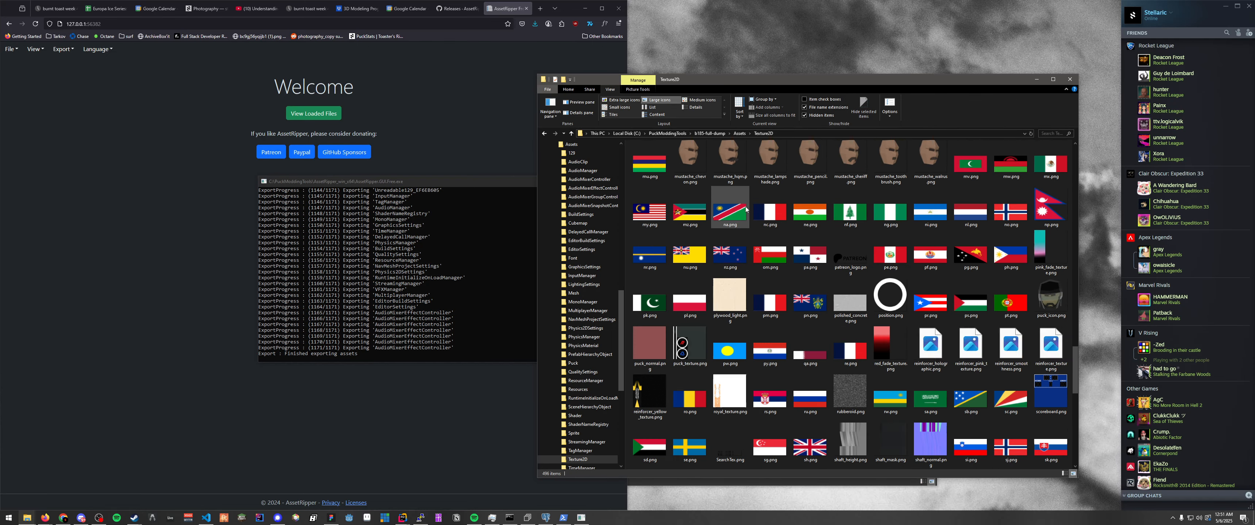
pyautogui.scroll(10, 748, 208)
pyautogui.scroll(5, 749, 207)
pyautogui.doubleClick(890, 261)
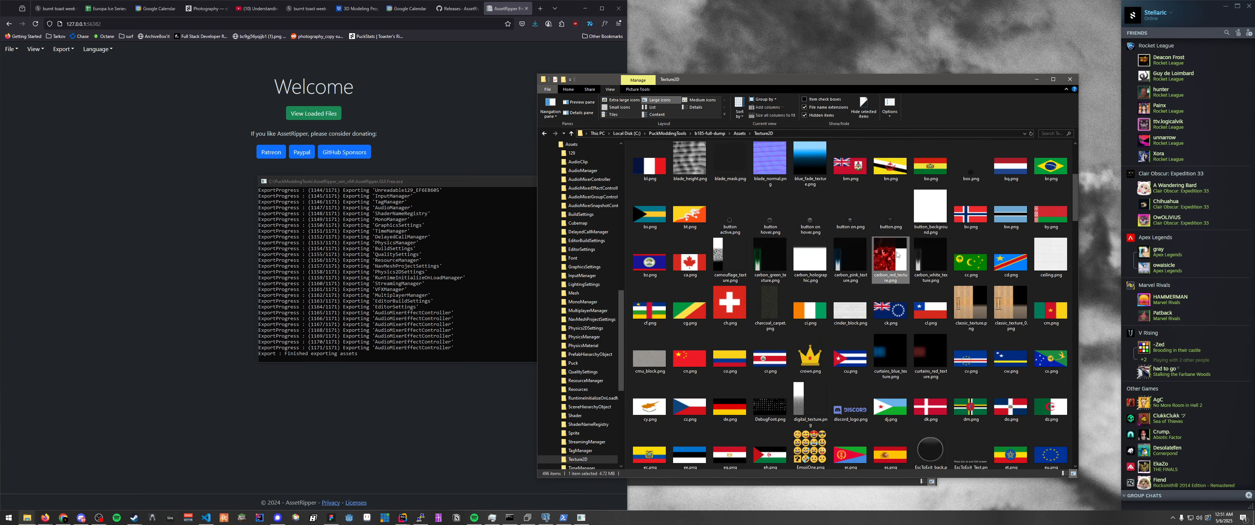
pyautogui.click(952, 32)
pyautogui.scroll(5, 682, 186)
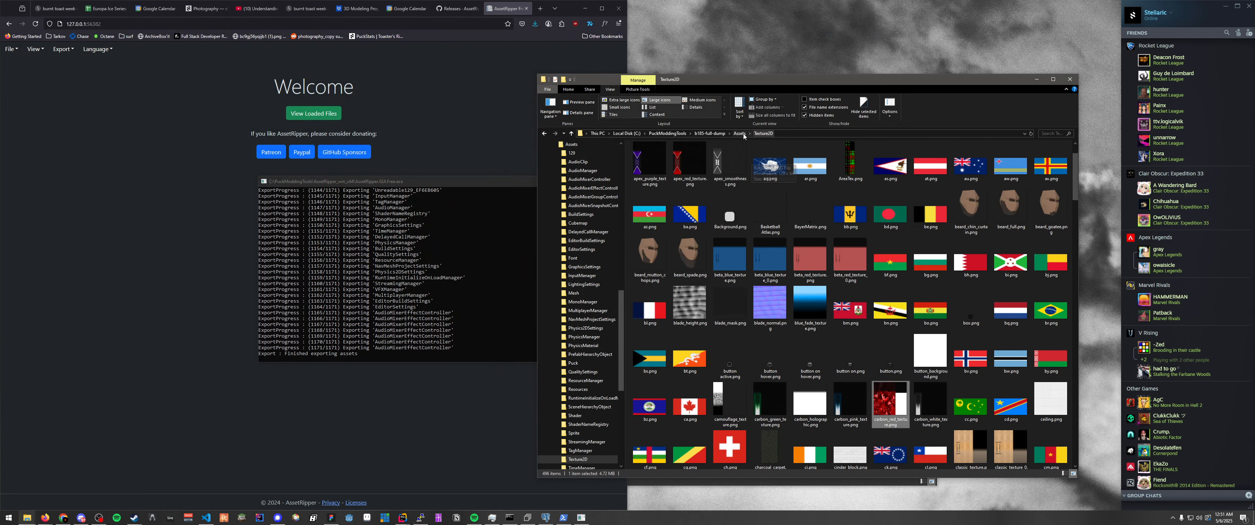
# Step: Go back to the Assets folder, open its Mesh subfolder and look through the exported mesh files
pyautogui.hotkey('alt', 'Up')
pyautogui.doubleClick(645, 277)
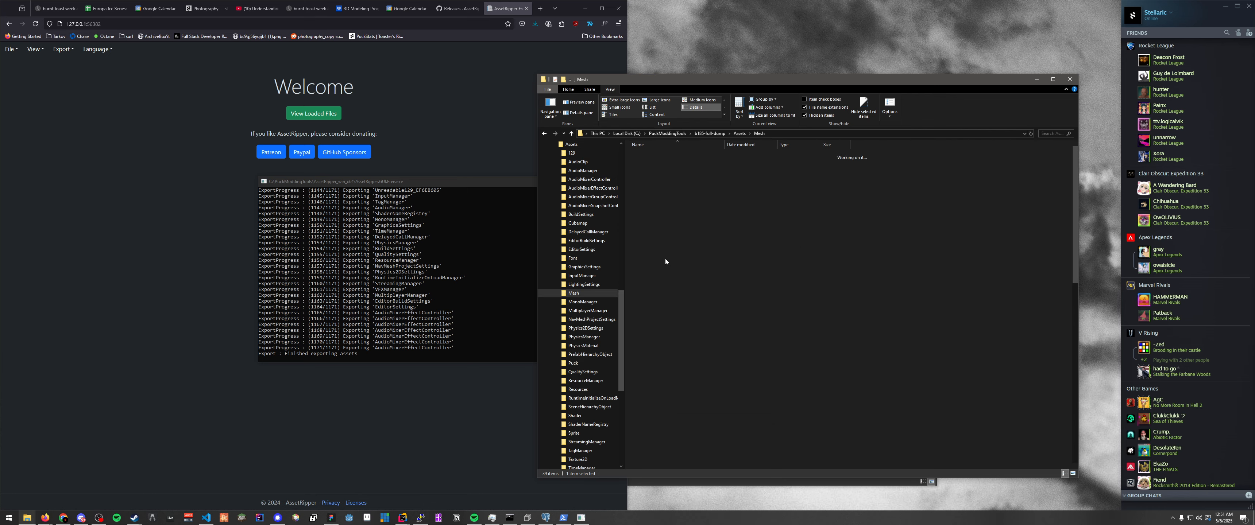
pyautogui.scroll(-1, 682, 282)
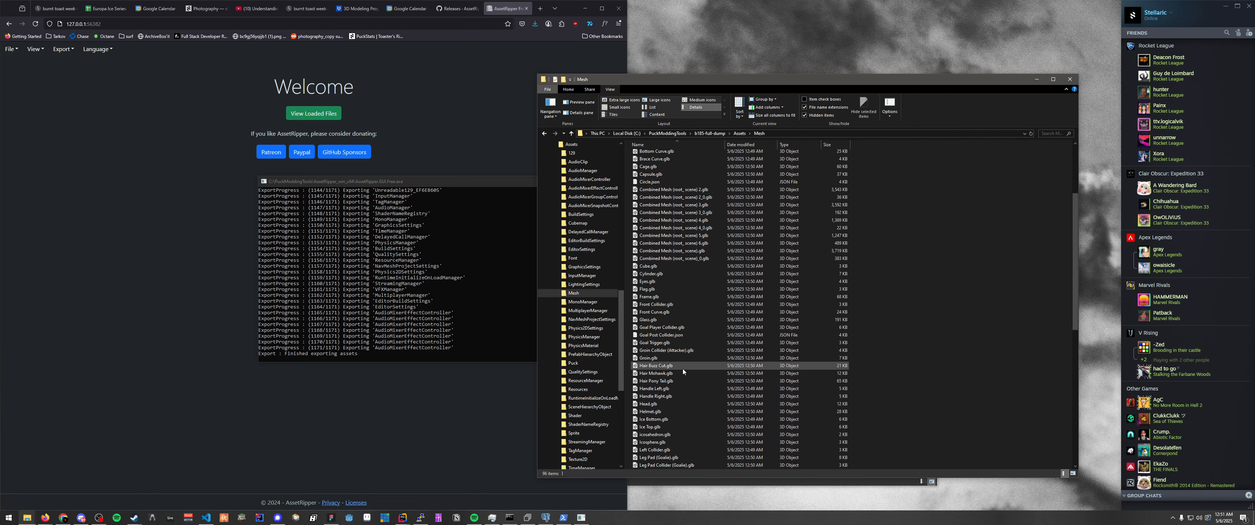
pyautogui.scroll(-9, 680, 361)
pyautogui.click(676, 358)
pyautogui.scroll(-3, 681, 377)
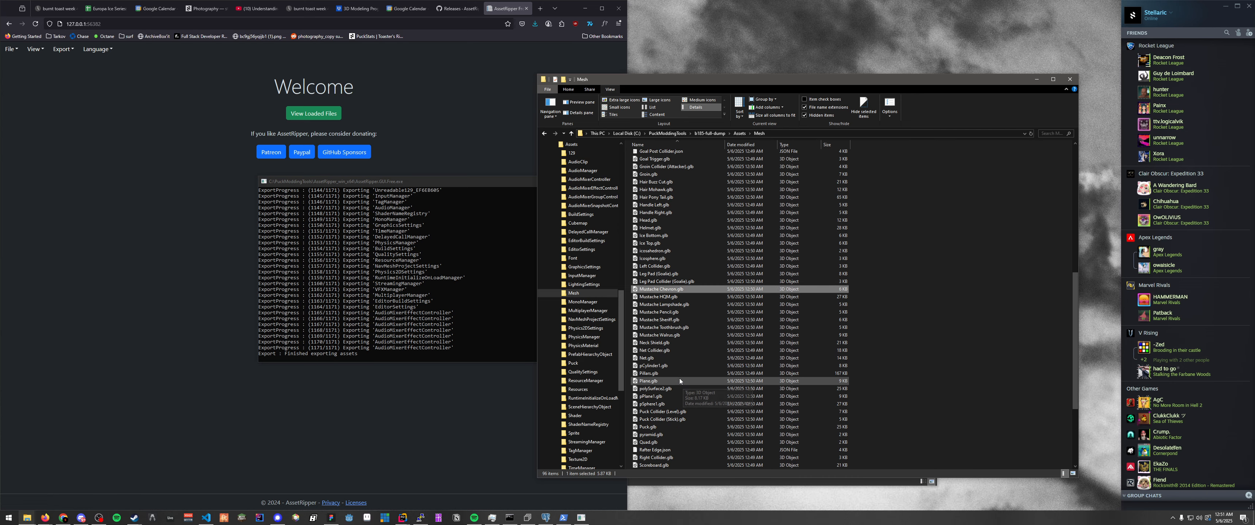
pyautogui.click(660, 351)
pyautogui.scroll(-3, 678, 390)
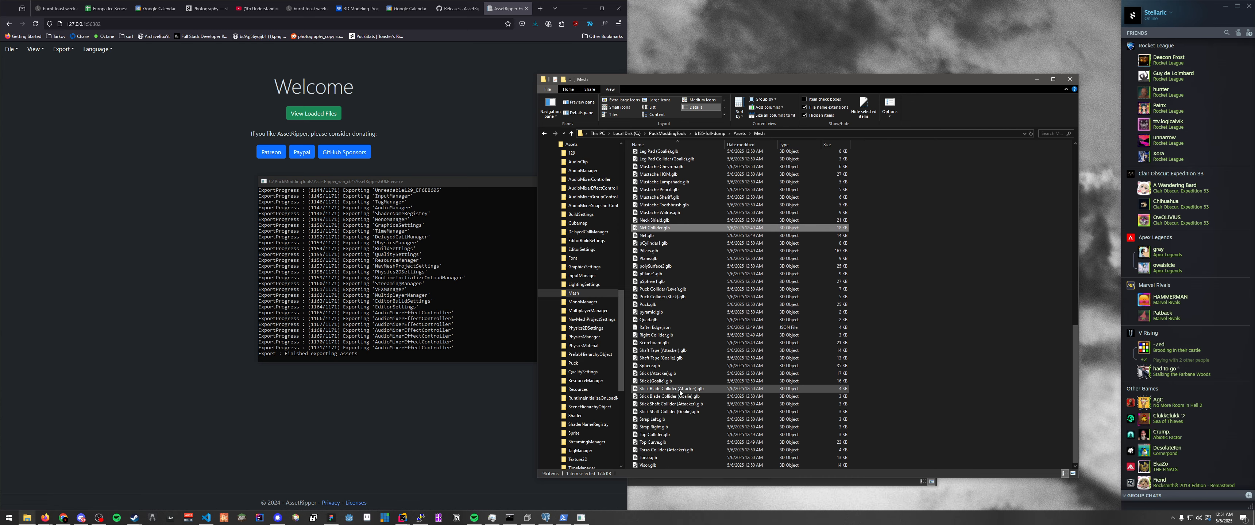
pyautogui.scroll(13, 687, 393)
pyautogui.scroll(3, 699, 388)
# Step: Highlight the group of Combined Mesh (root_scene) .glb files in the Mesh folder and examine individual ones
pyautogui.moveTo(700, 370)
pyautogui.mouseDown()
pyautogui.moveTo(693, 314)
pyautogui.moveTo(697, 373)
pyautogui.mouseUp()
pyautogui.moveTo(925, 362); pyautogui.dragTo(888, 298)
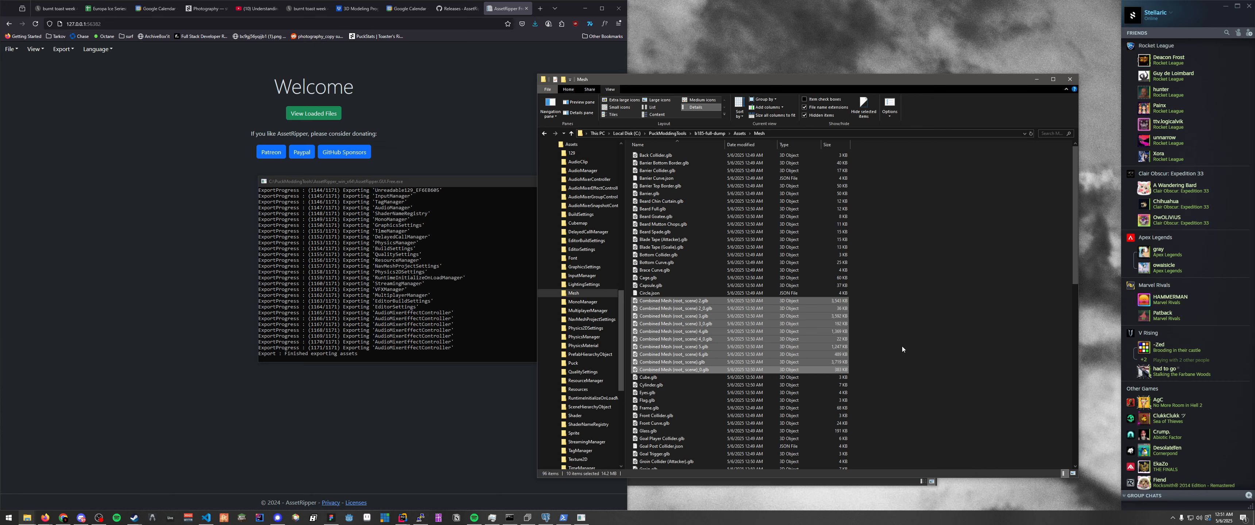
pyautogui.click(902, 349)
pyautogui.click(713, 310)
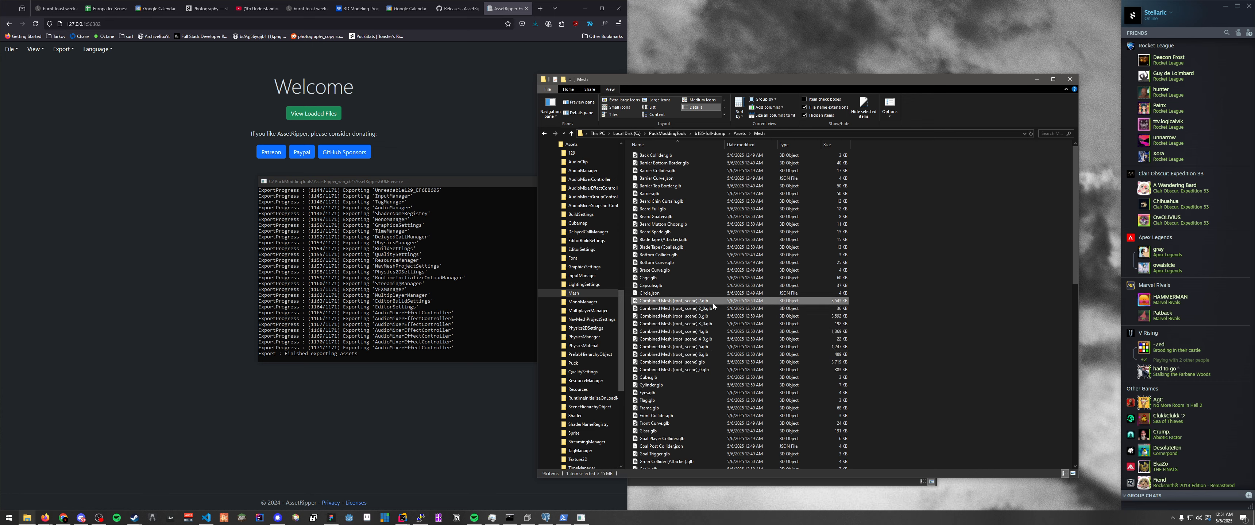
pyautogui.click(919, 320)
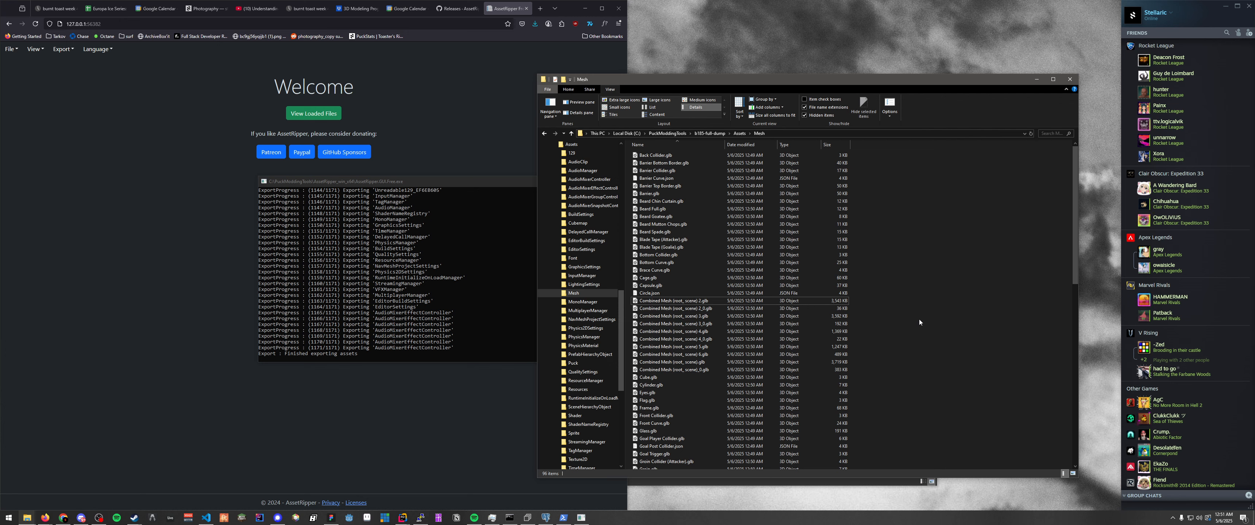
pyautogui.click(692, 301)
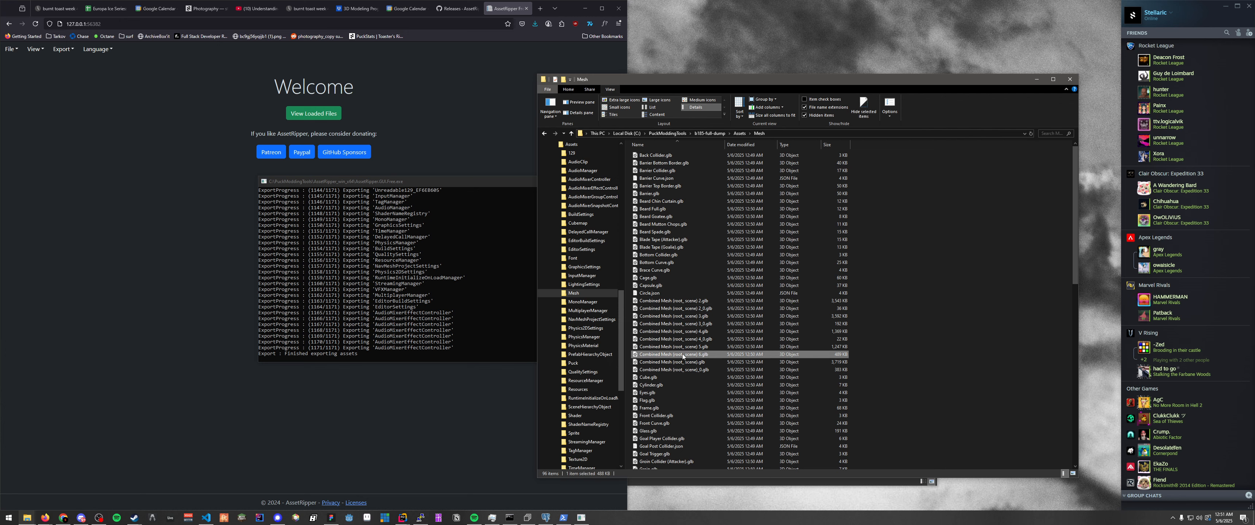
# Step: Return to the Assets folder, open its AudioClip subfolder and look through the exported .ogg sound files
pyautogui.click(904, 335)
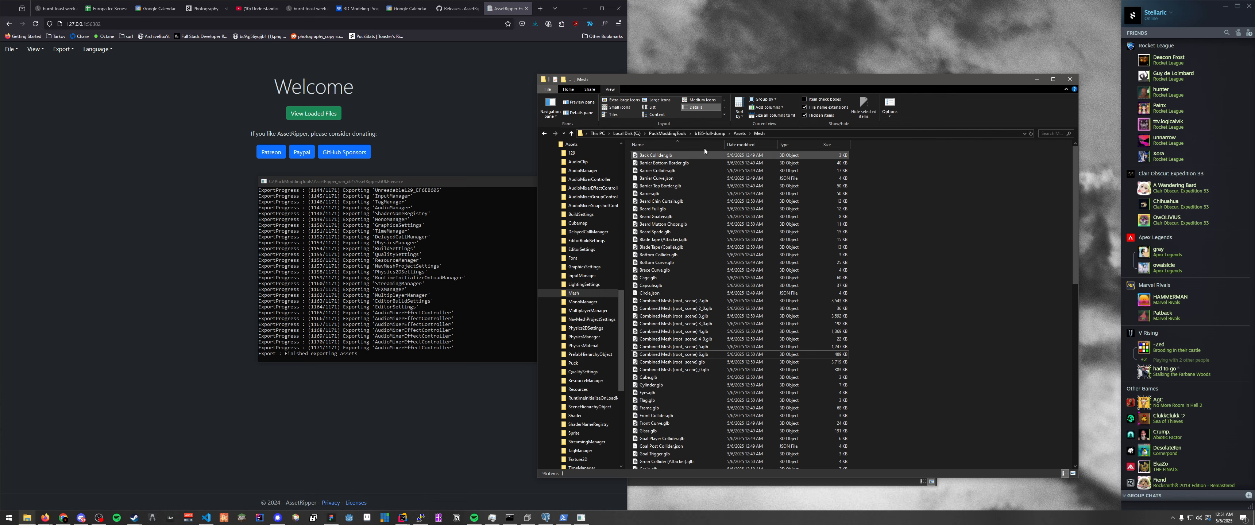
pyautogui.click(739, 133)
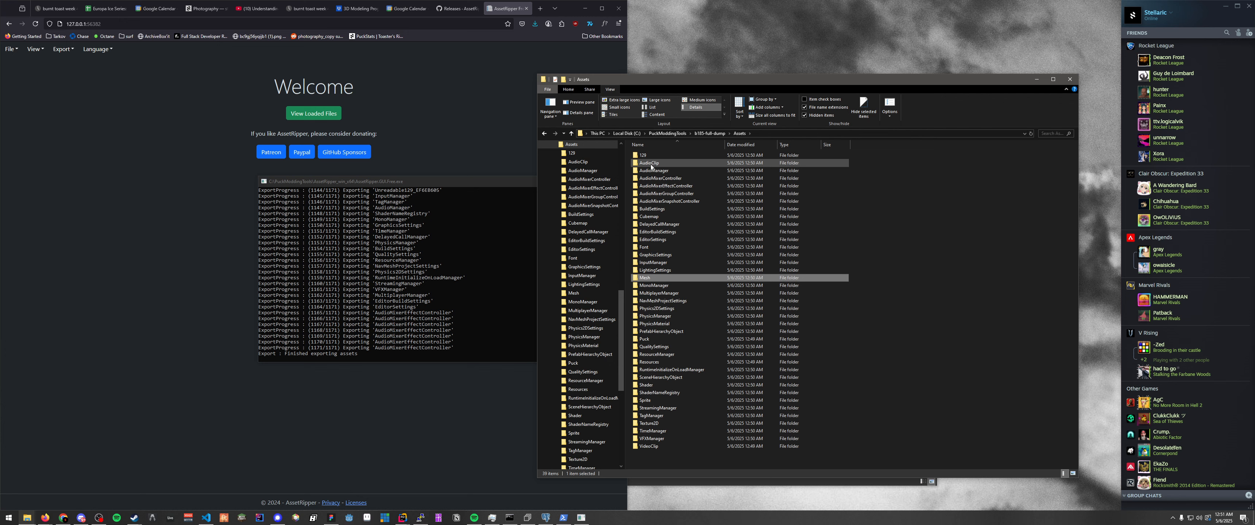
pyautogui.doubleClick(651, 164)
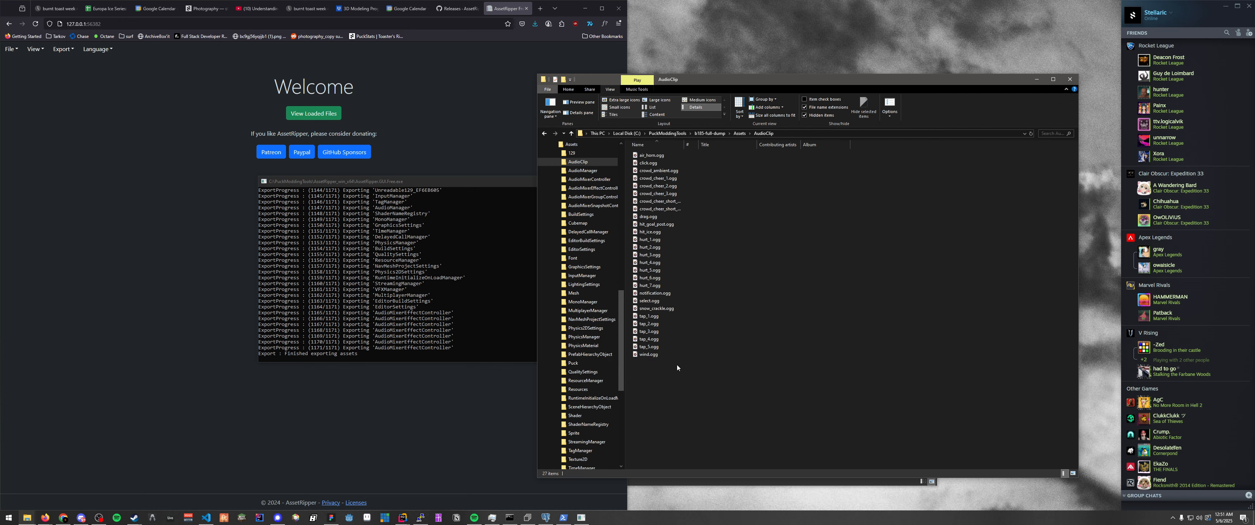
pyautogui.click(652, 217)
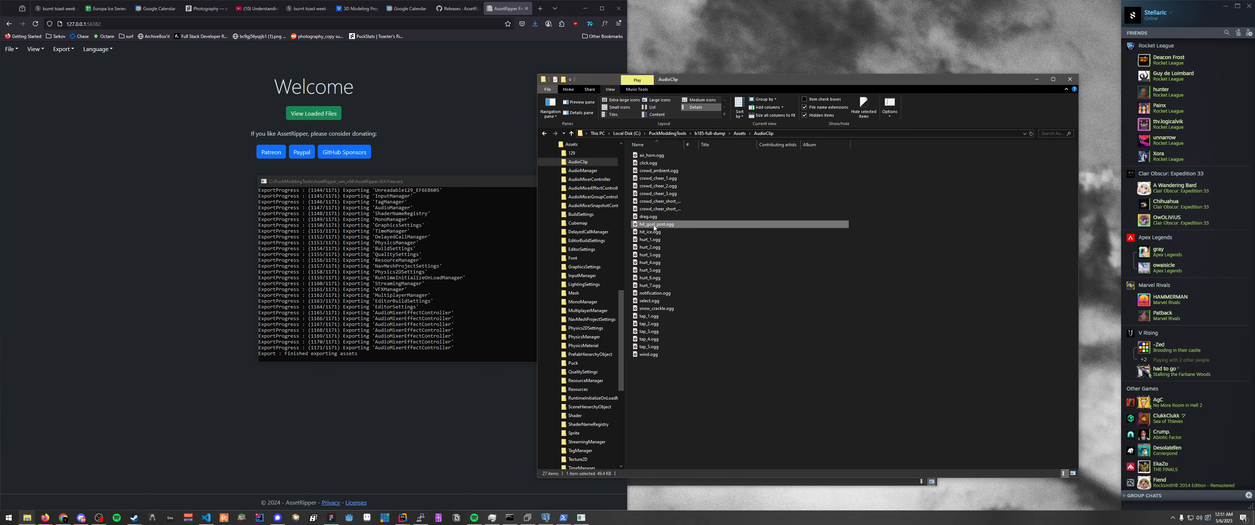
pyautogui.click(649, 354)
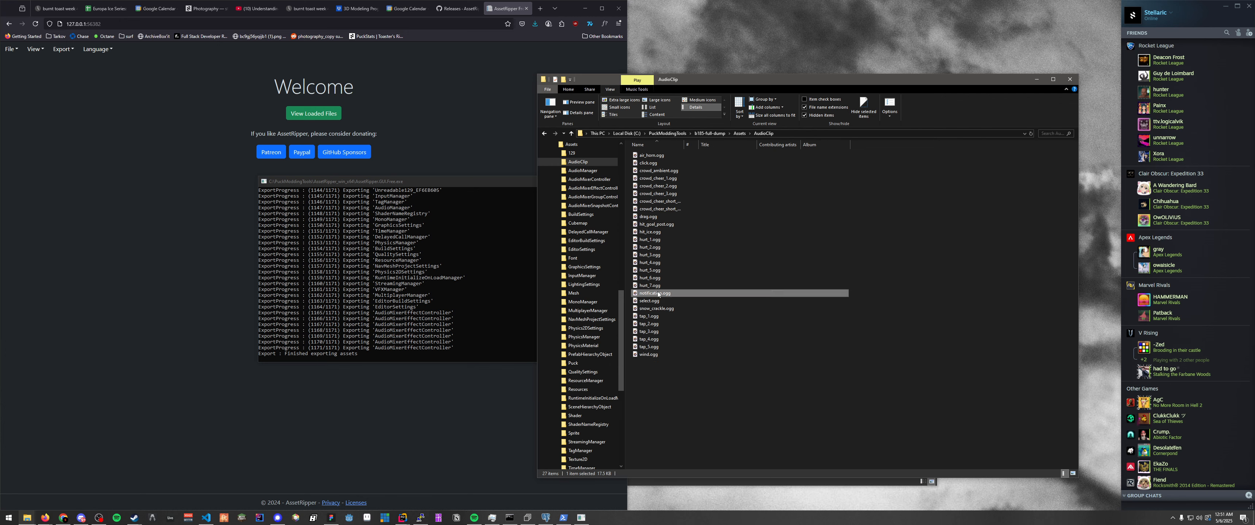
# Step: Go back to the Assets folder and open its Font subfolder to examine the exported font files
pyautogui.click(740, 134)
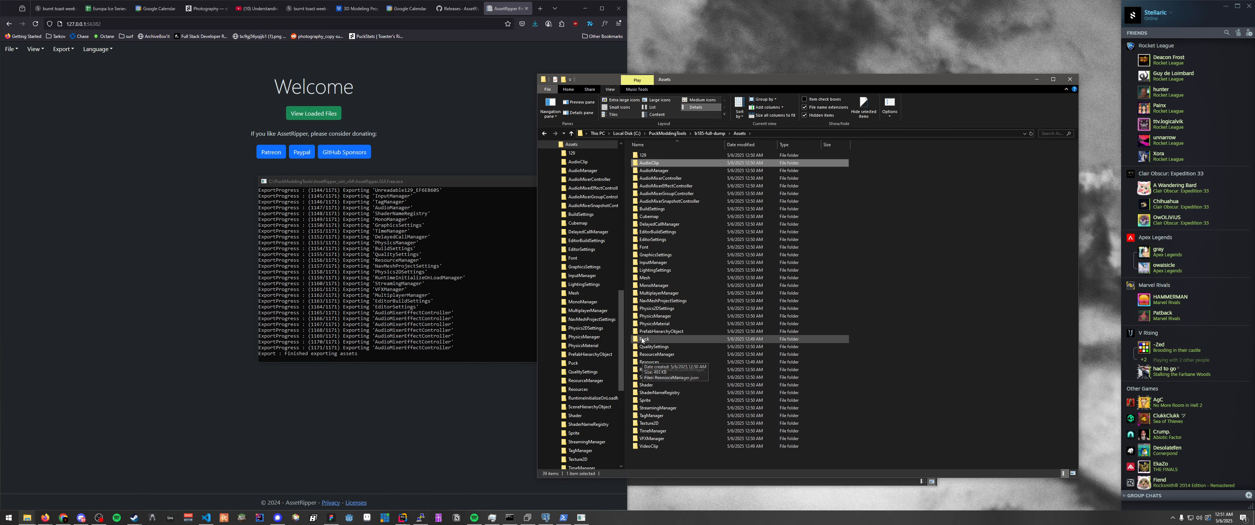
pyautogui.doubleClick(650, 247)
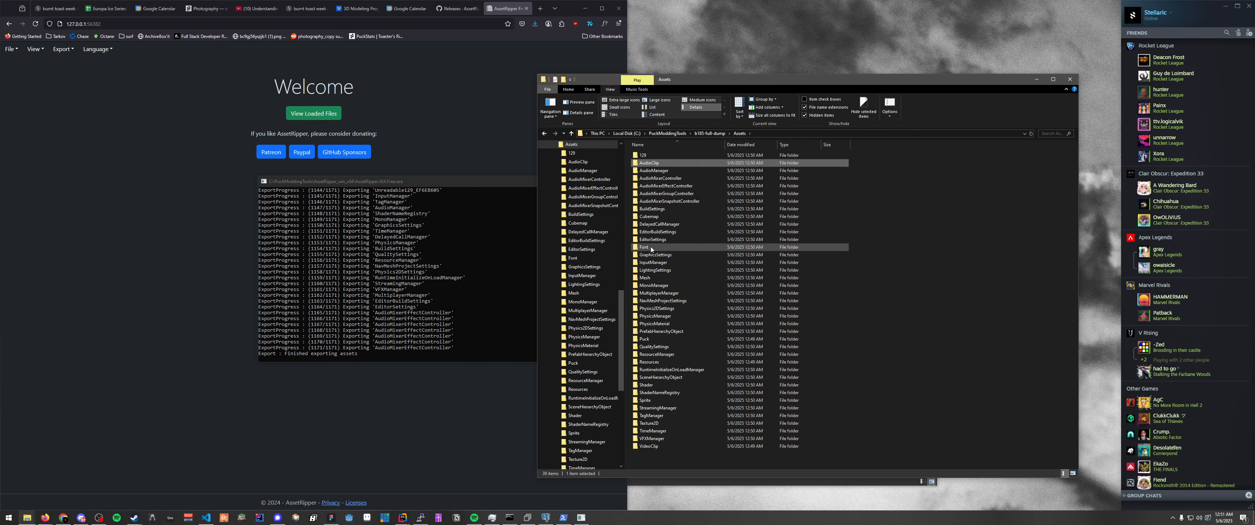
pyautogui.moveTo(657, 247); pyautogui.dragTo(663, 155)
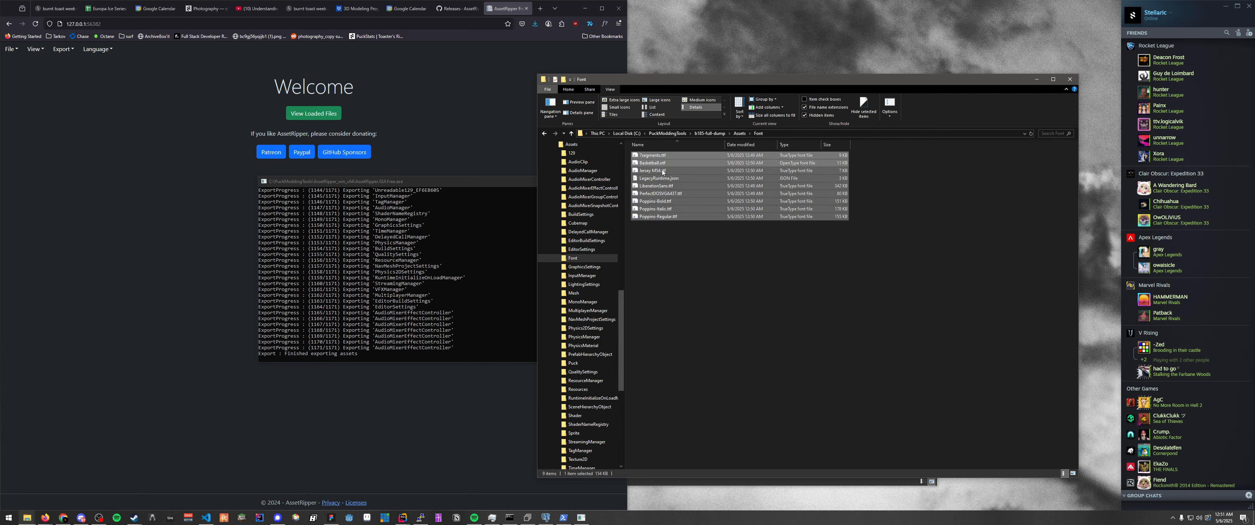
pyautogui.click(690, 224)
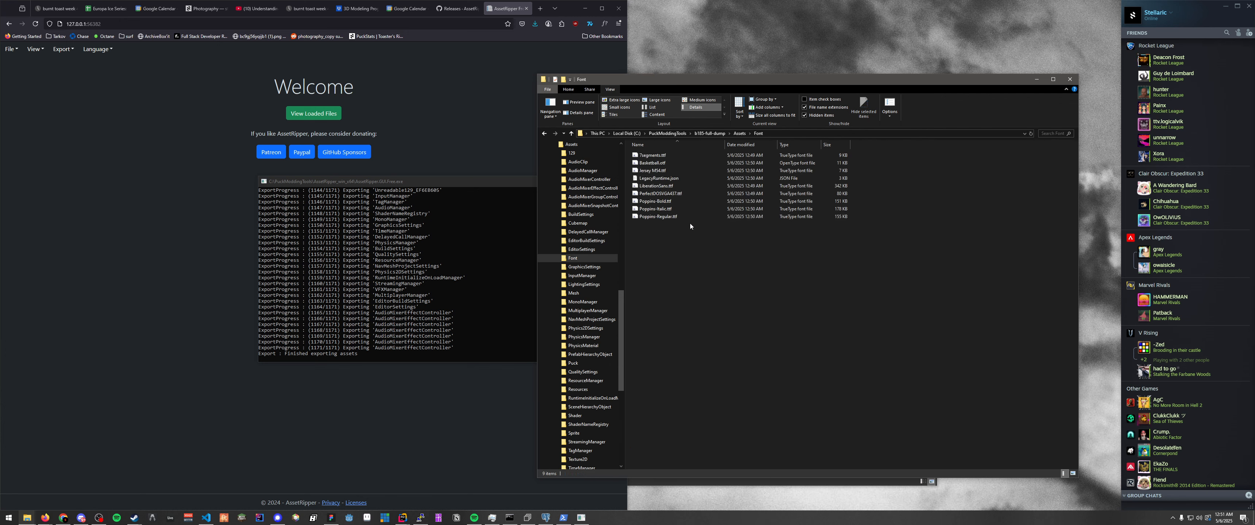
# Step: Examine the exported video in the VideoClip subfolder of Assets, returning to the Assets folder after viewing it
pyautogui.click(739, 134)
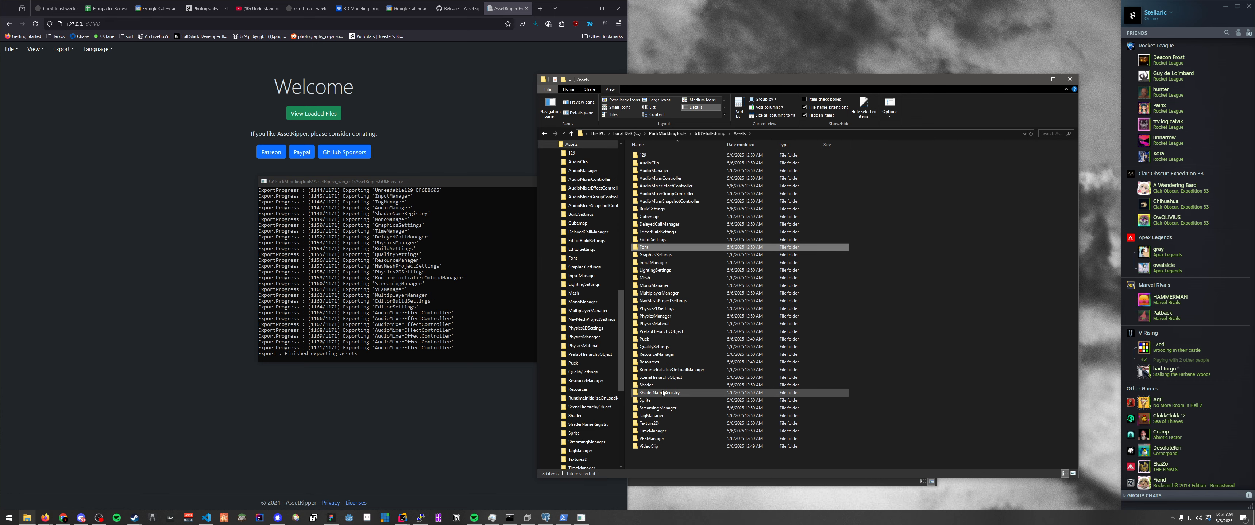
pyautogui.doubleClick(667, 446)
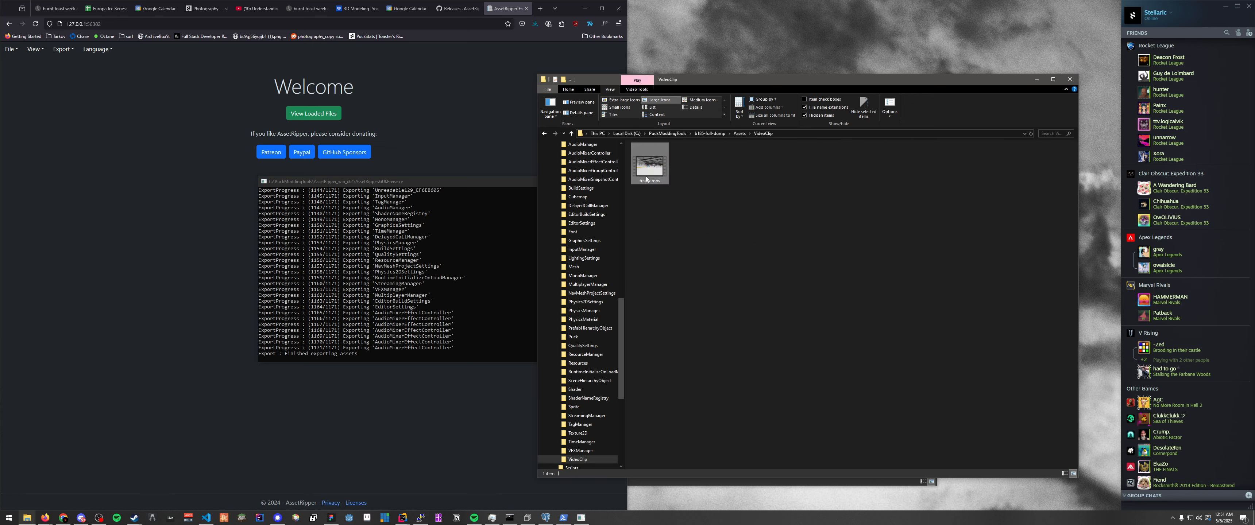
pyautogui.click(674, 280)
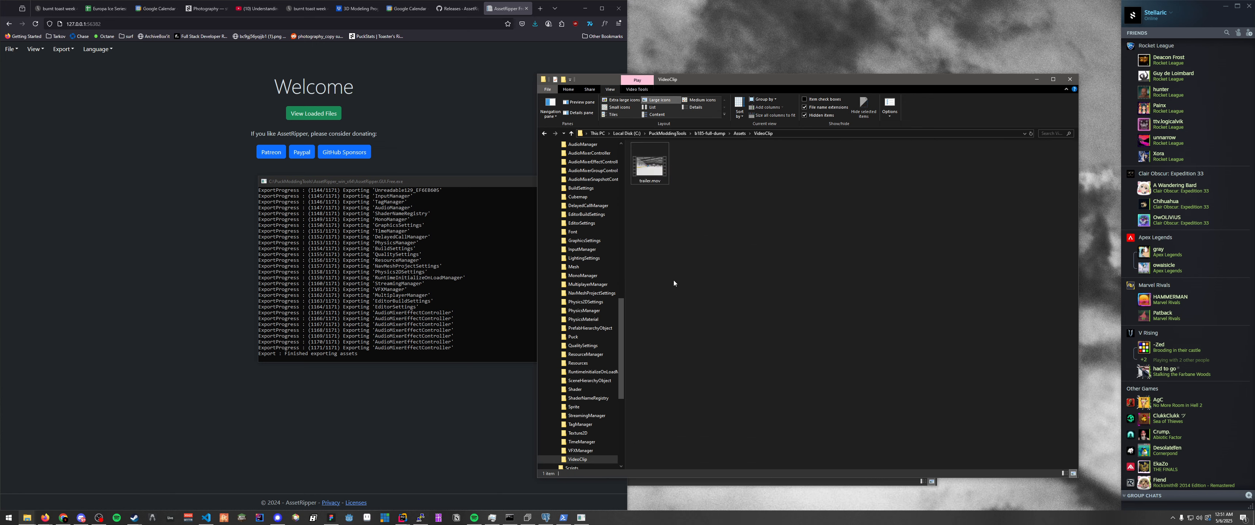
pyautogui.click(737, 134)
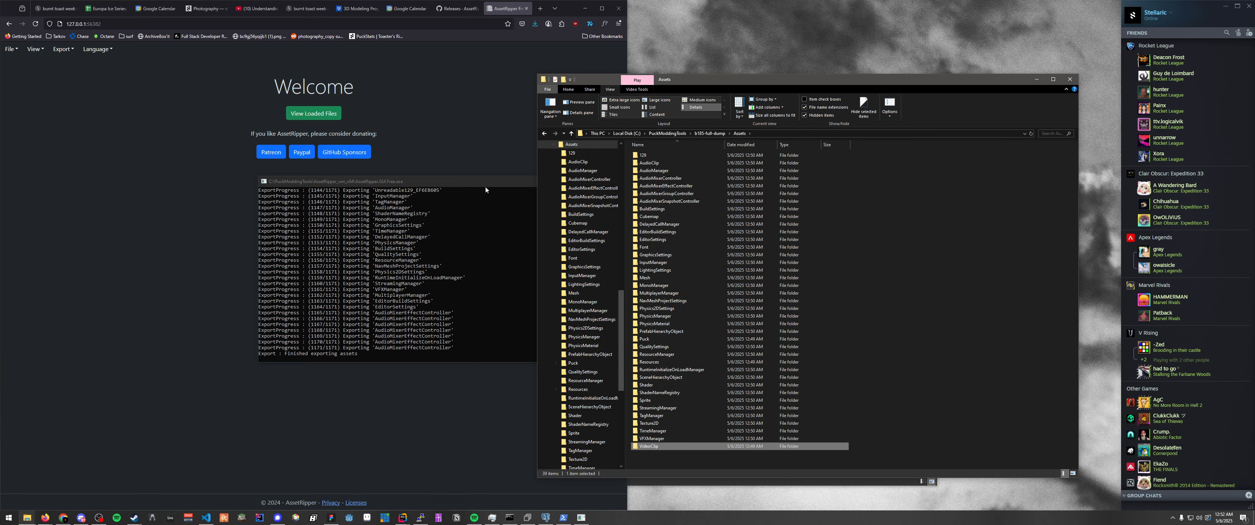
# Step: Shut down AssetRipper by closing its console window and its page in the browser
pyautogui.moveTo(485, 184); pyautogui.dragTo(462, 186)
pyautogui.click(583, 183)
pyautogui.click(446, 179)
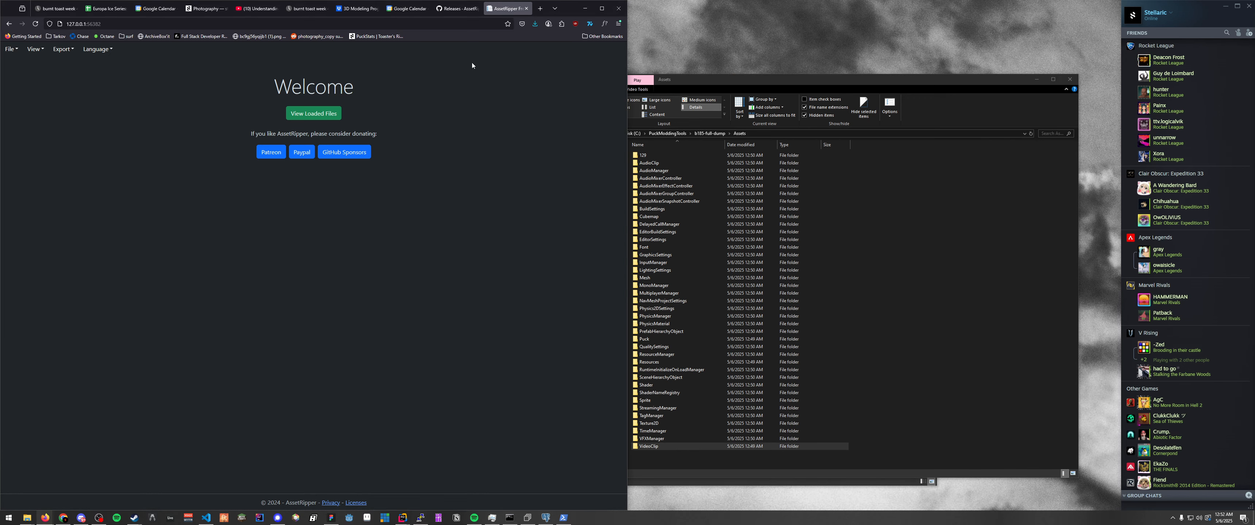
pyautogui.click(526, 8)
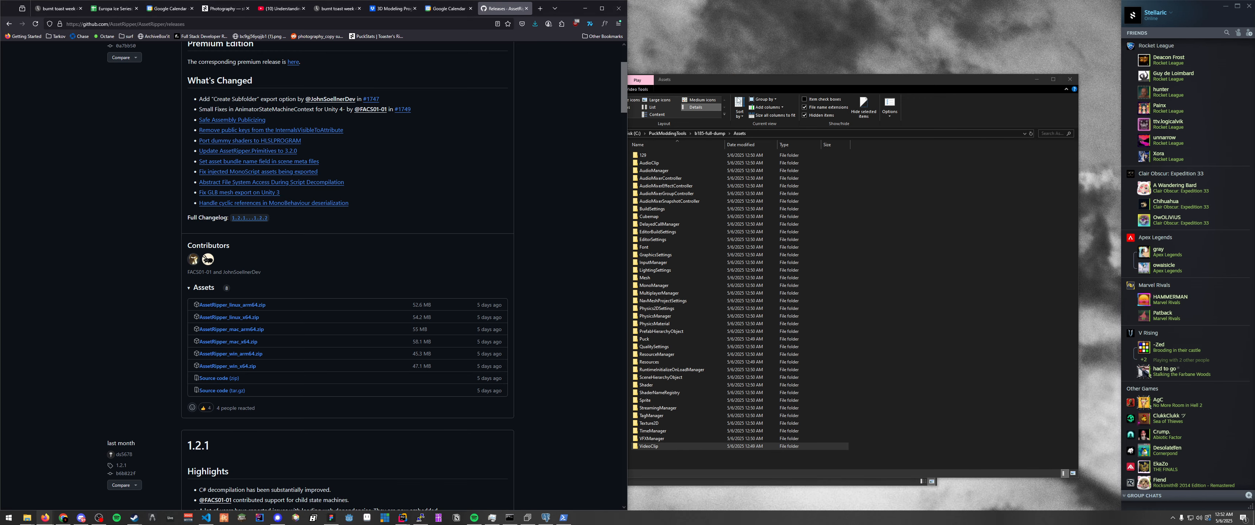
# Step: Go up to the PuckModdingTools folder, look over the earlier version dumps and select the b185-full-dump folder
pyautogui.click(780, 87)
pyautogui.click(707, 134)
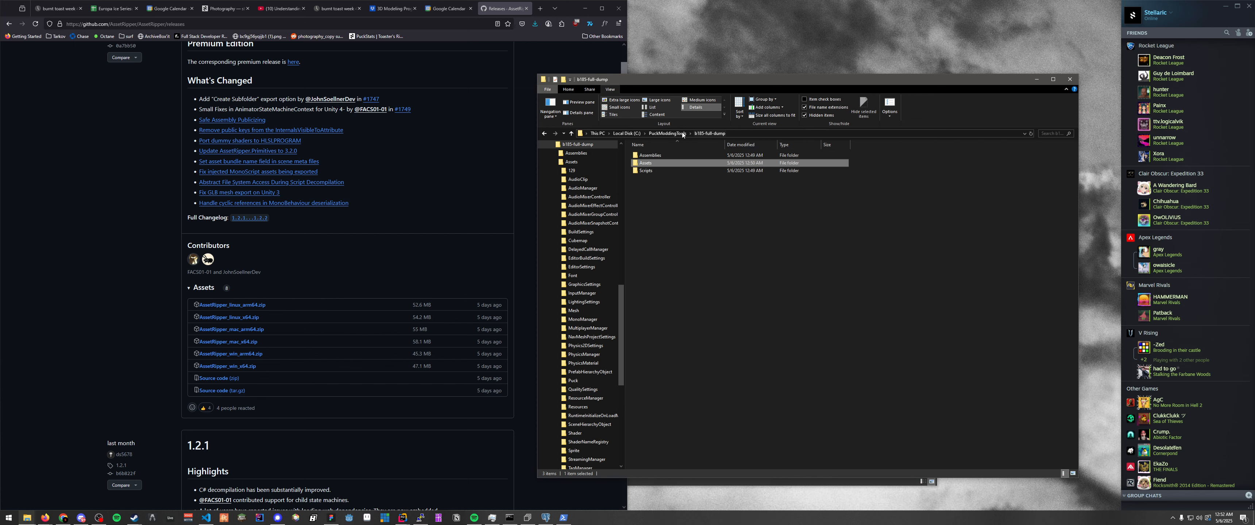
pyautogui.click(677, 134)
pyautogui.click(663, 187)
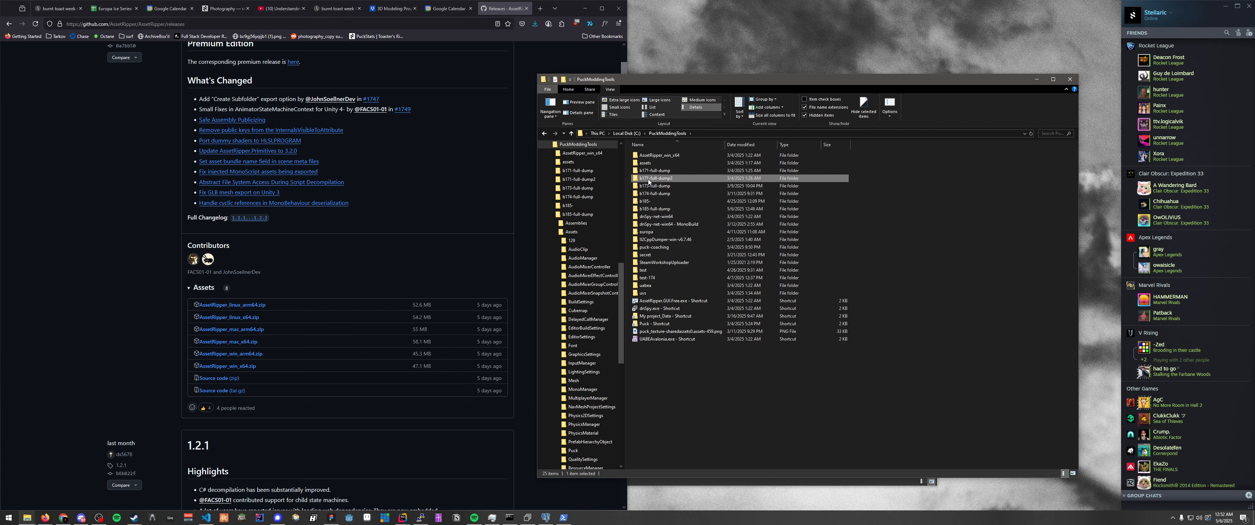
pyautogui.click(657, 194)
pyautogui.click(918, 195)
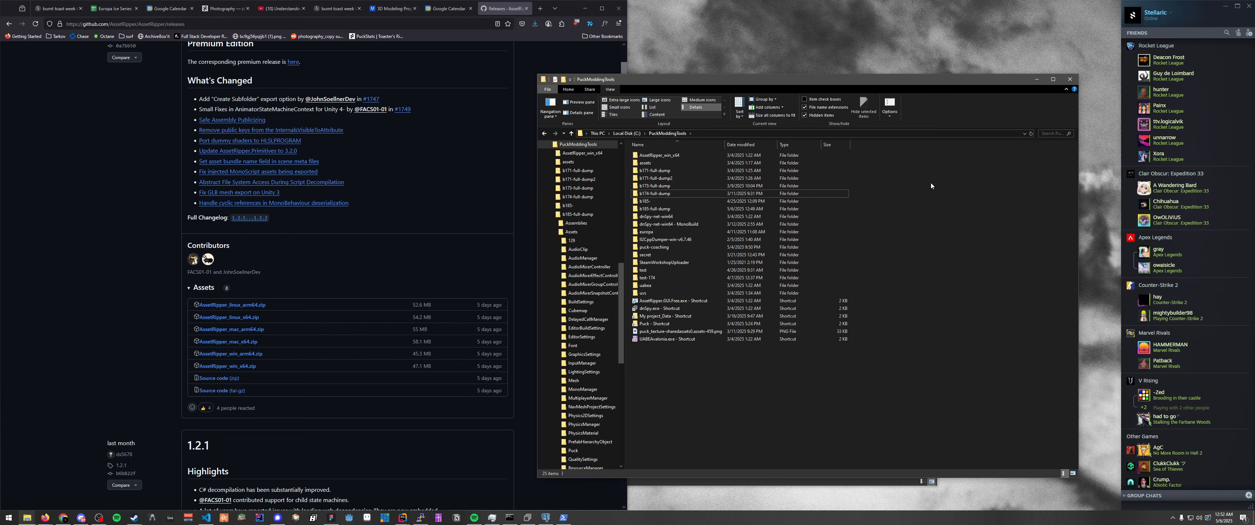
pyautogui.click(681, 207)
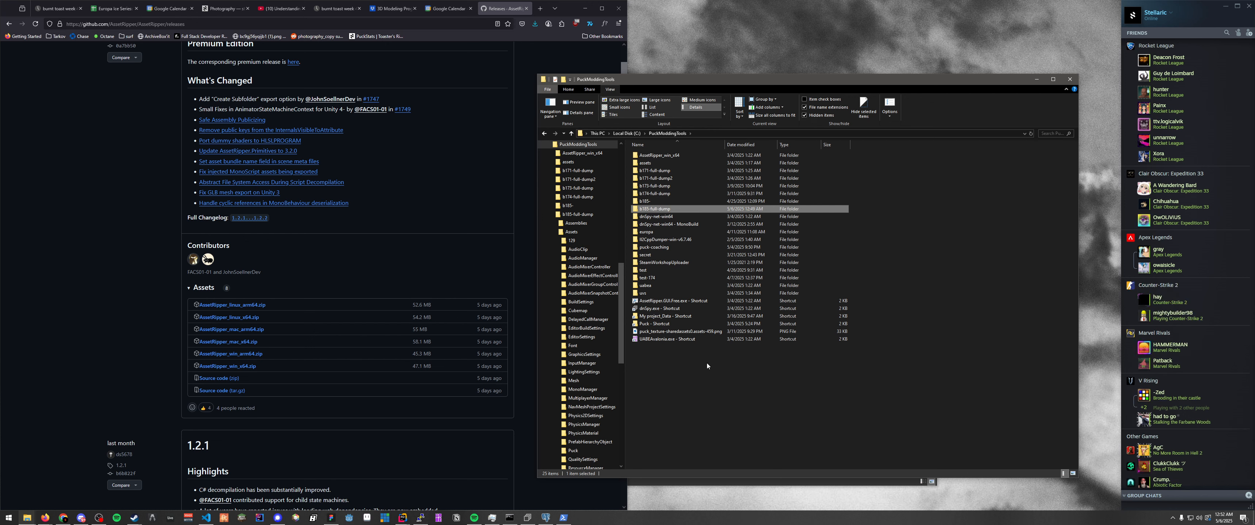